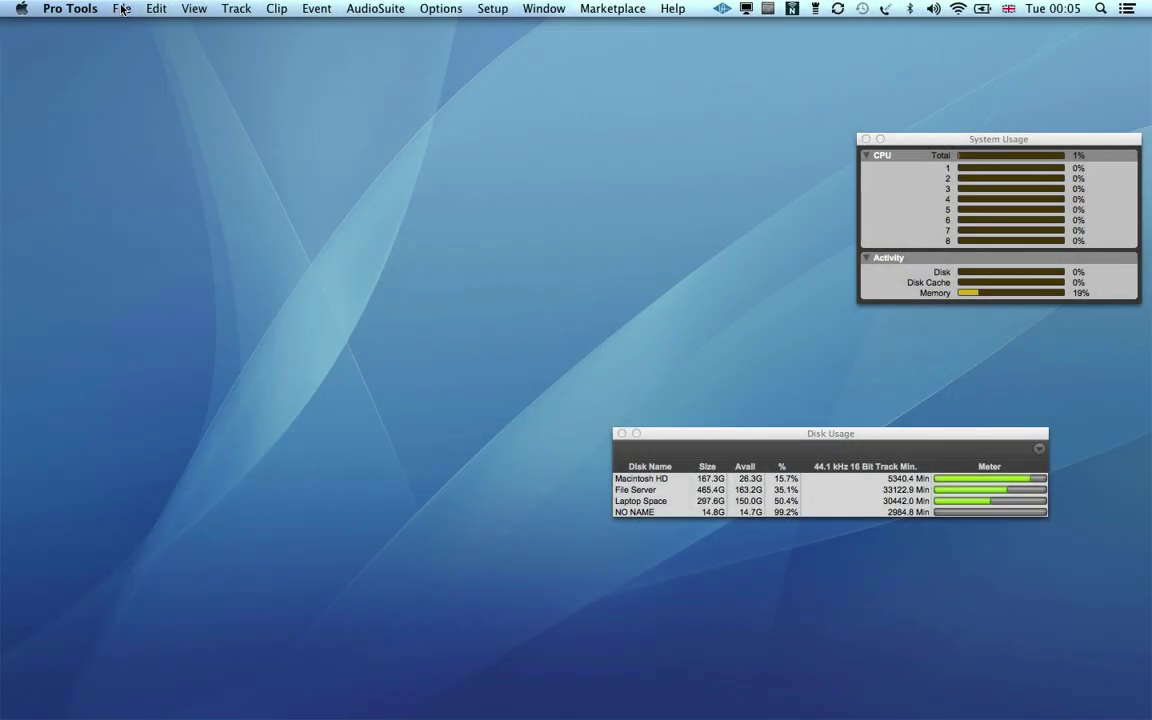
# - Create a blank 24-bit, 44.1 kHz WAV session with Stereo Mix I/O, saved as 'test 1' on NO NAME
pyautogui.click(121, 9)
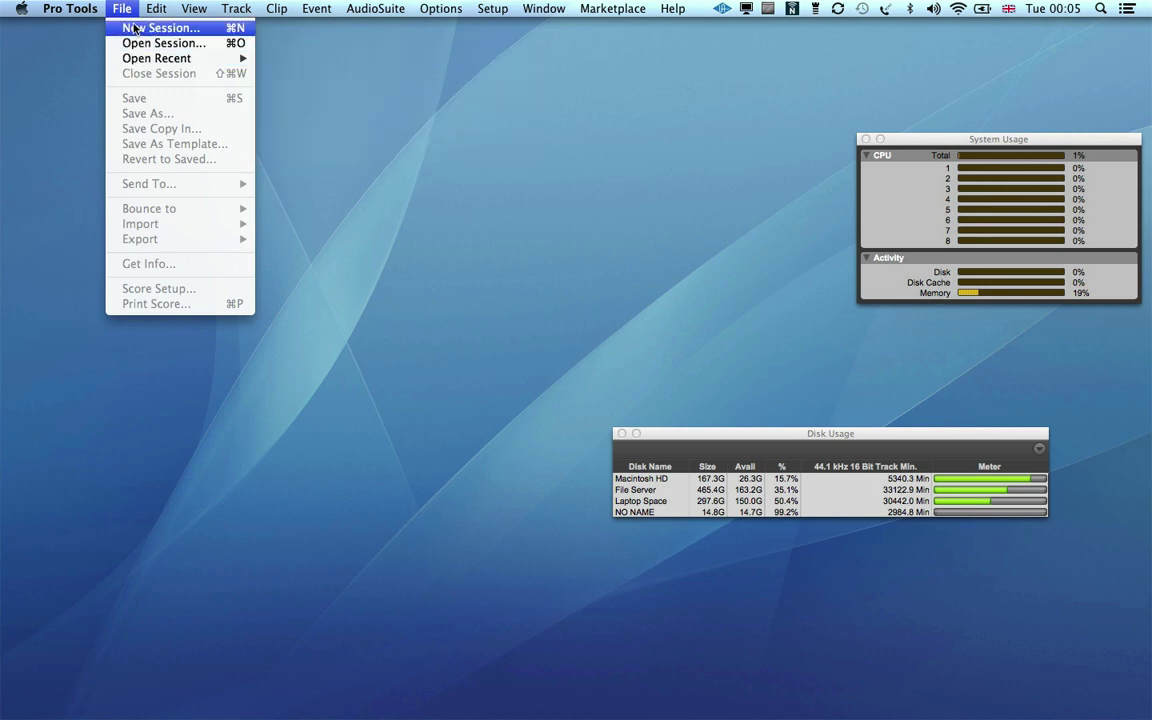
pyautogui.click(133, 28)
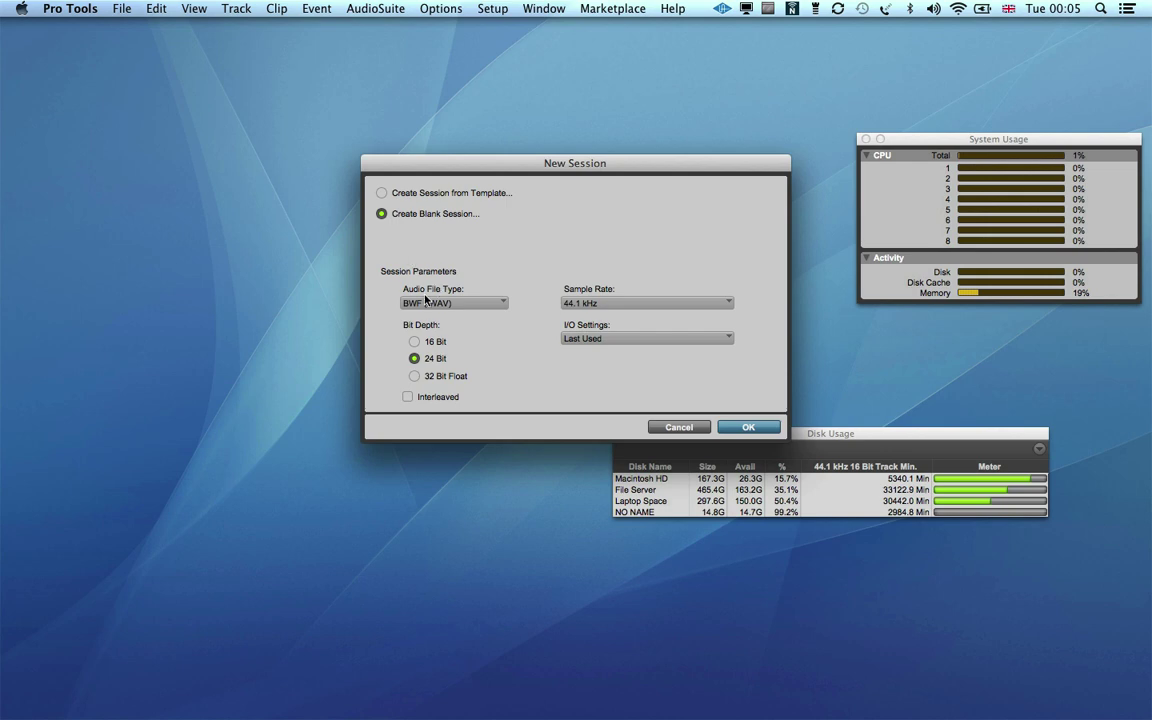
pyautogui.click(594, 339)
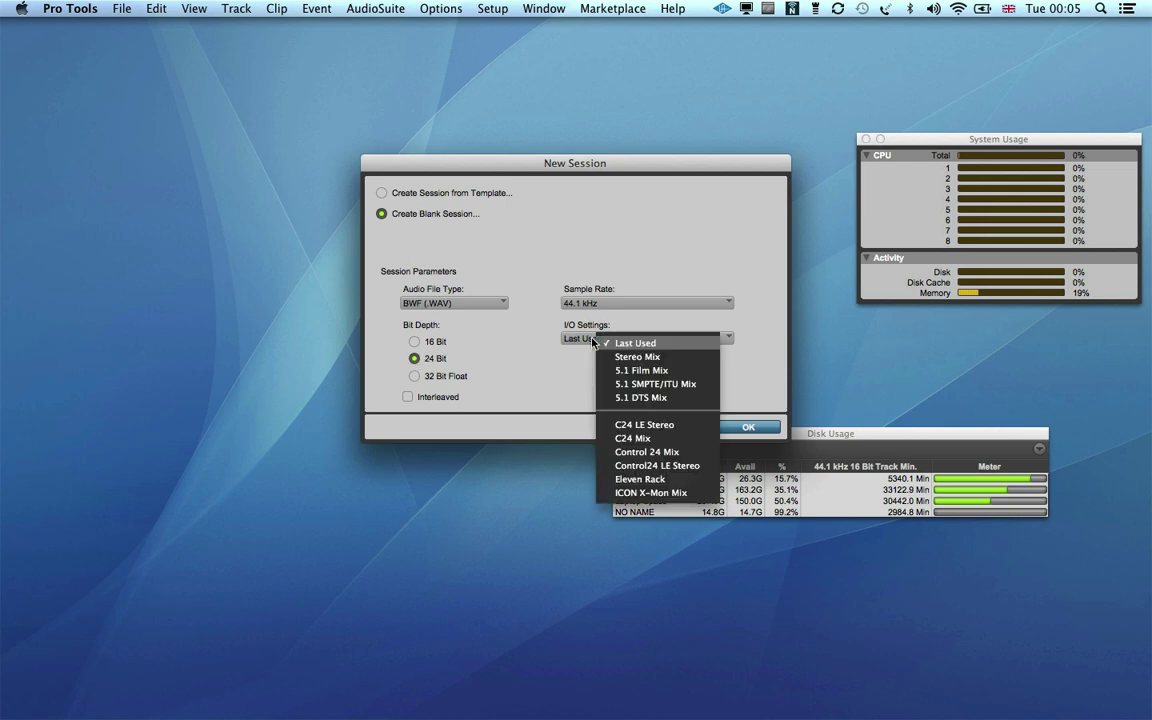
pyautogui.click(600, 357)
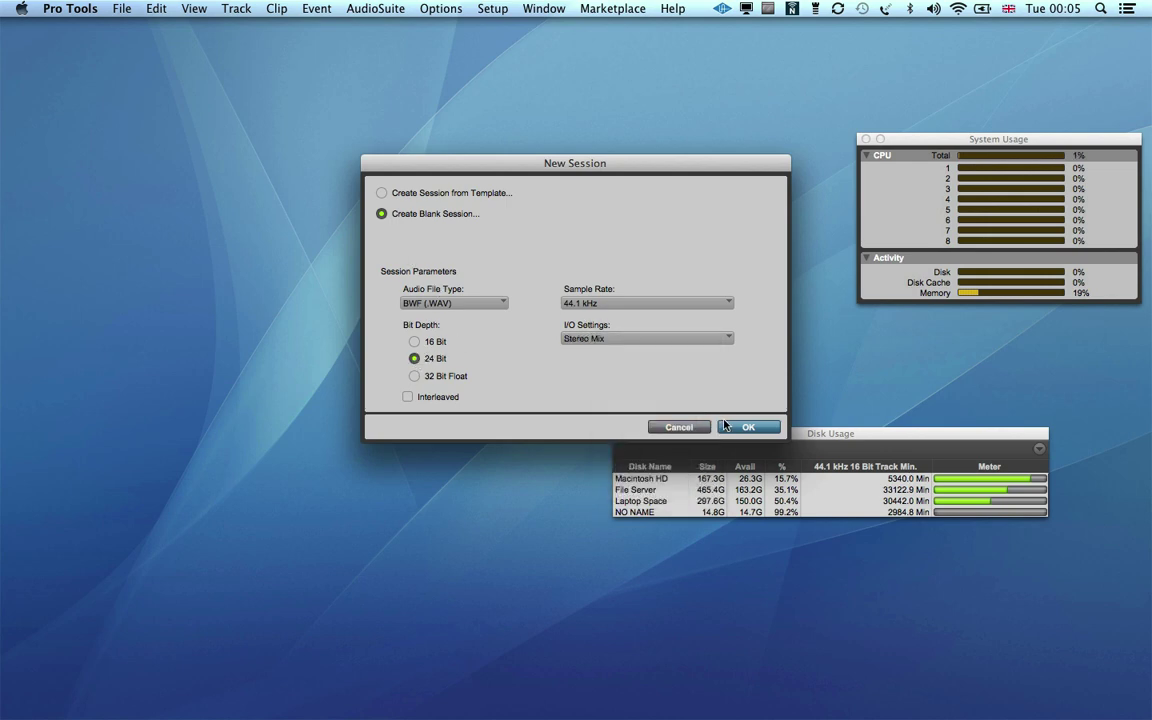
pyautogui.click(726, 426)
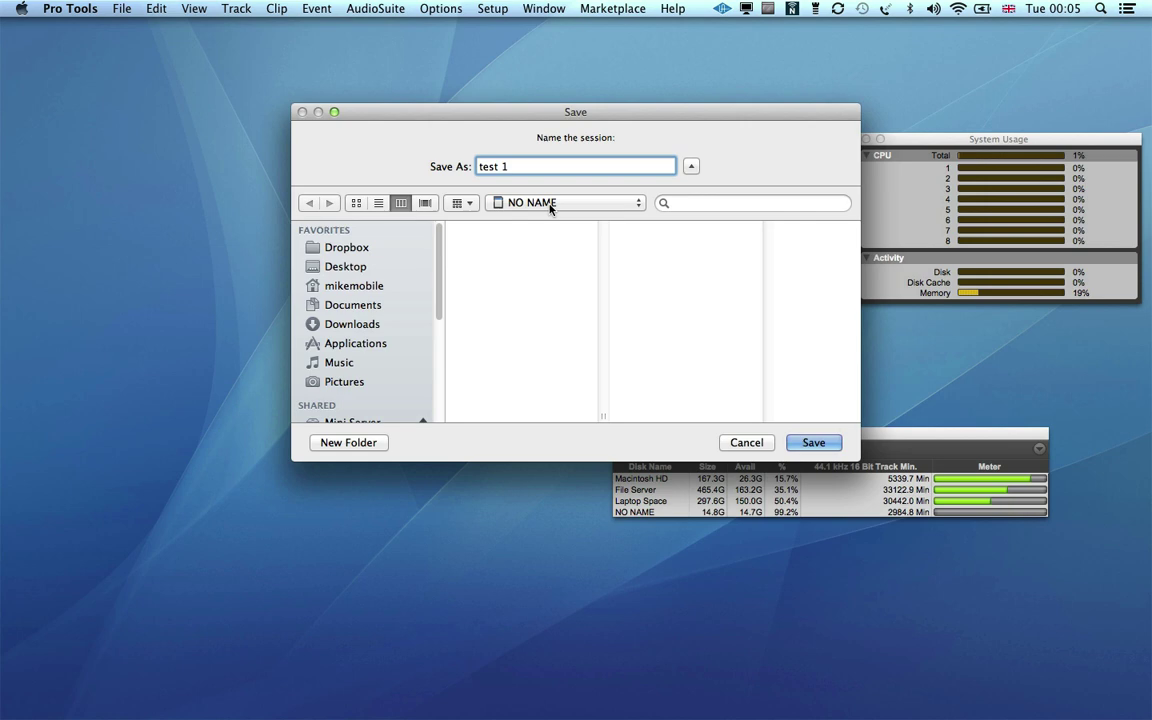
pyautogui.click(800, 442)
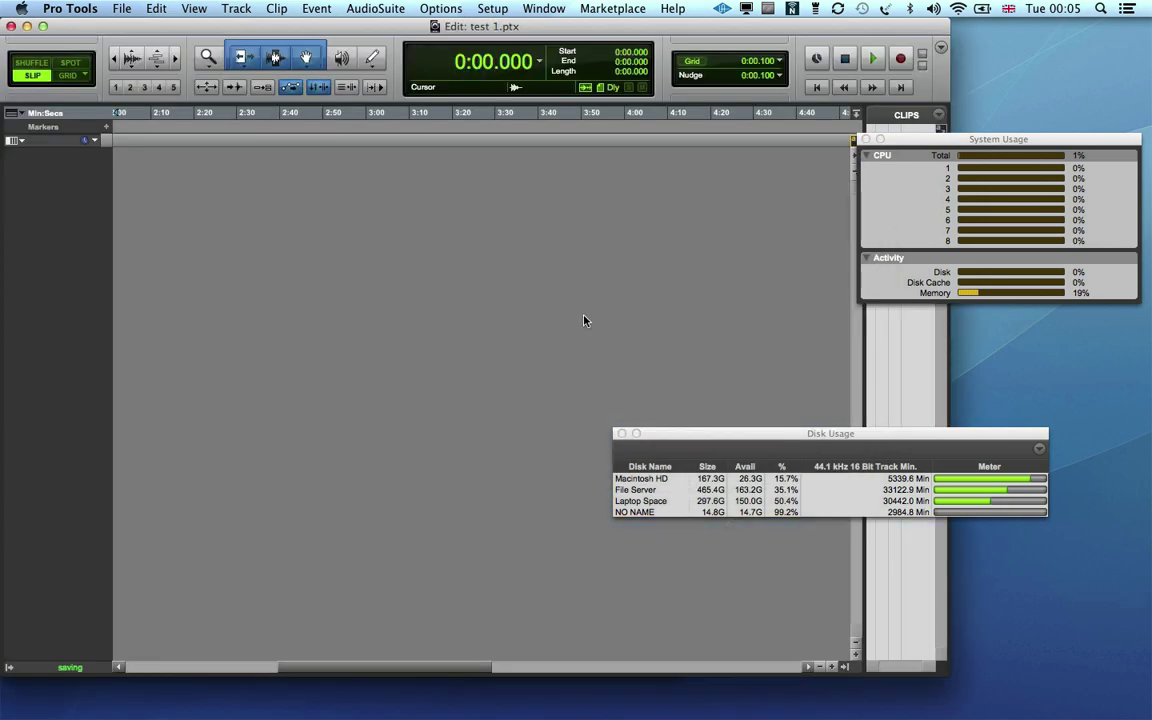
# - Add 48 new mono audio tracks and record-arm all of them at once
pyautogui.click(236, 8)
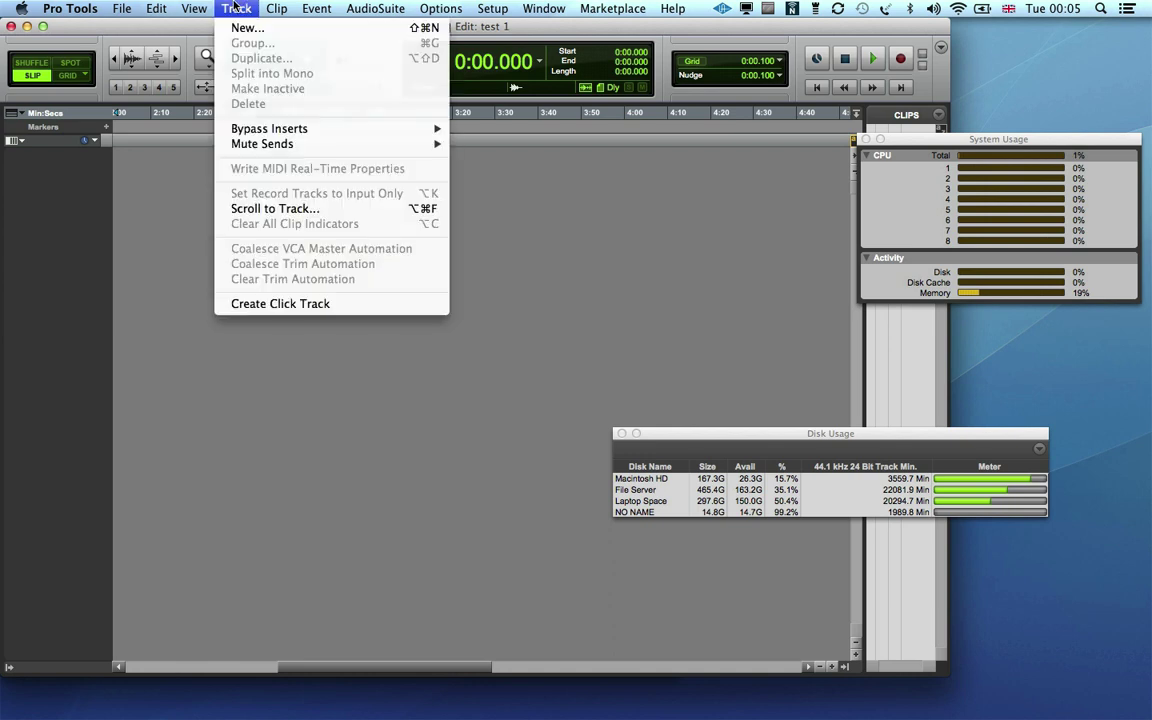
pyautogui.click(245, 28)
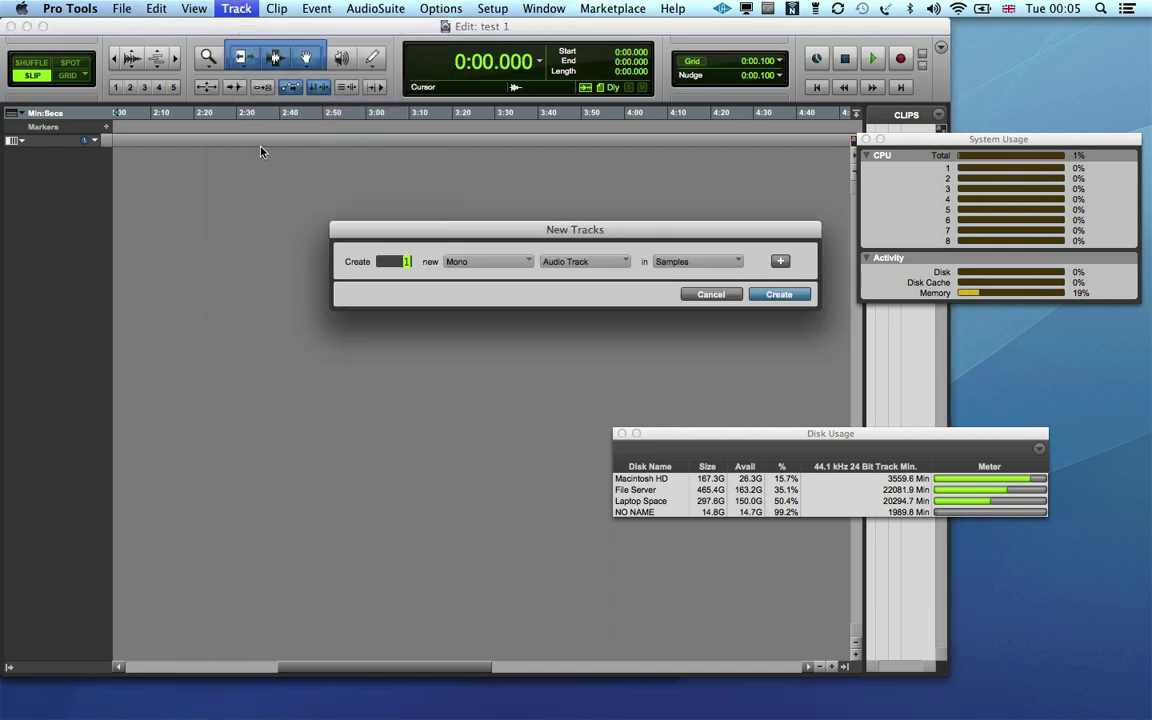
pyautogui.write('48')
pyautogui.press('Return')
pyautogui.keyDown('alt'); pyautogui.click(25, 527); pyautogui.keyUp('alt')
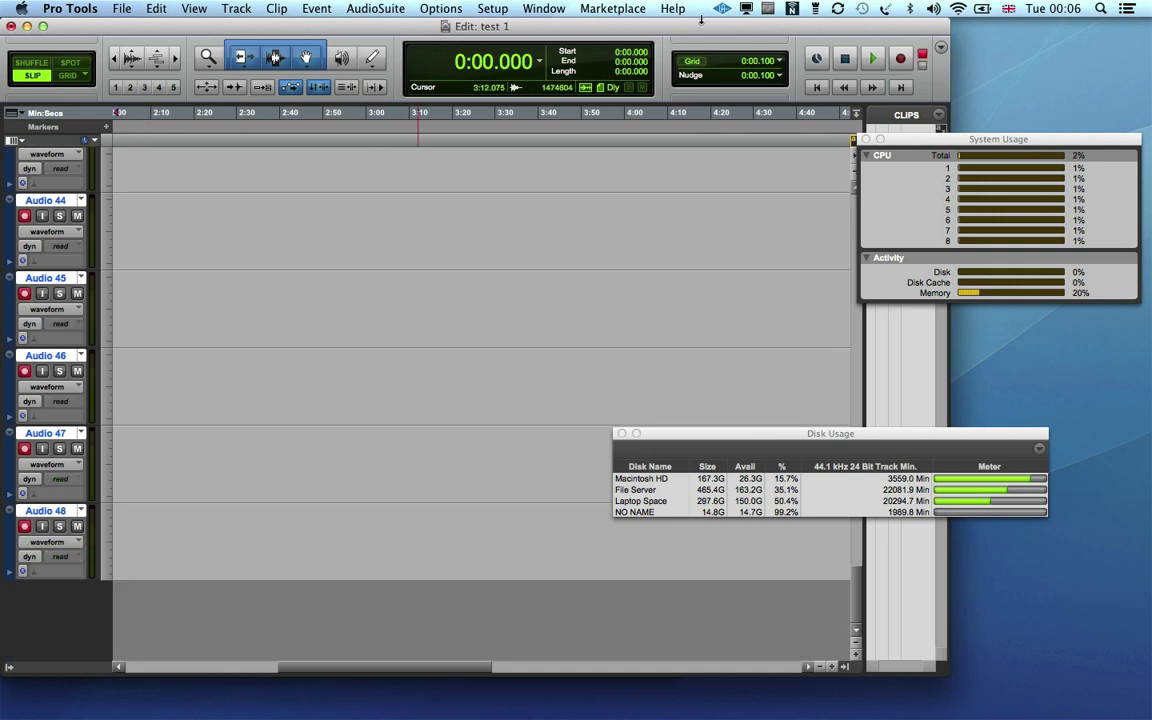
# - Record onto all 48 armed tracks until the AAE -9073 disk-speed error appears
pyautogui.click(870, 60)
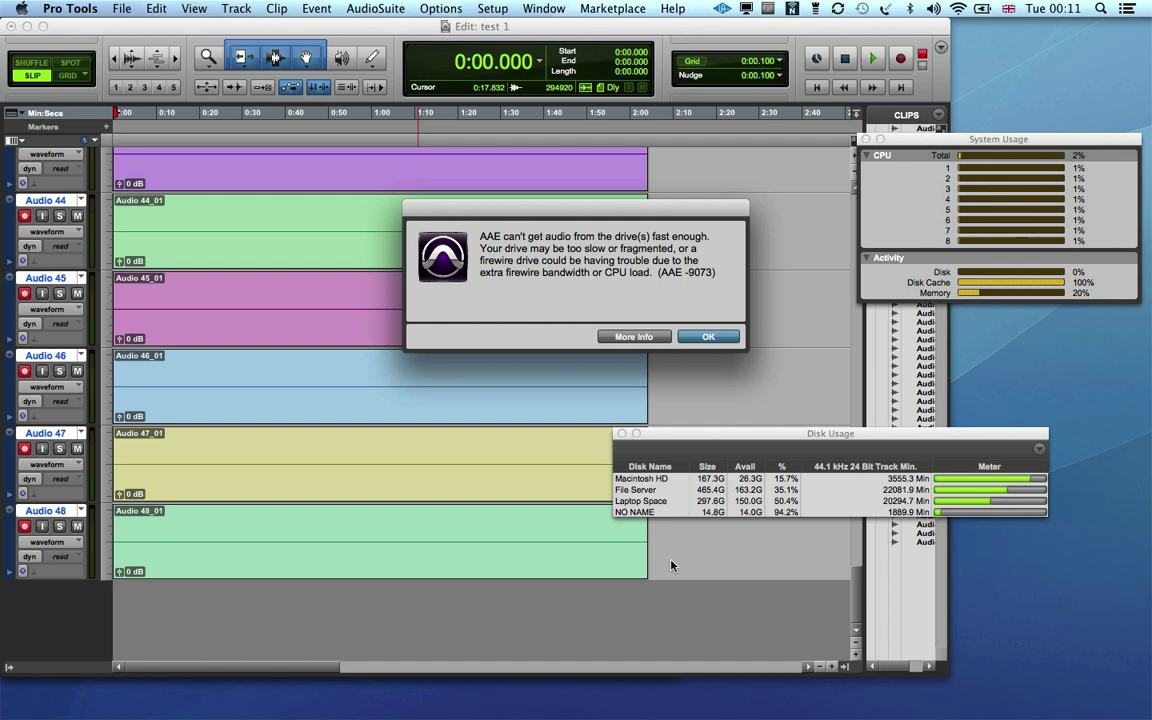
# - Dismiss the AAE -9073 error and disarm tracks Audio 48 down to Audio 43
pyautogui.click(707, 339)
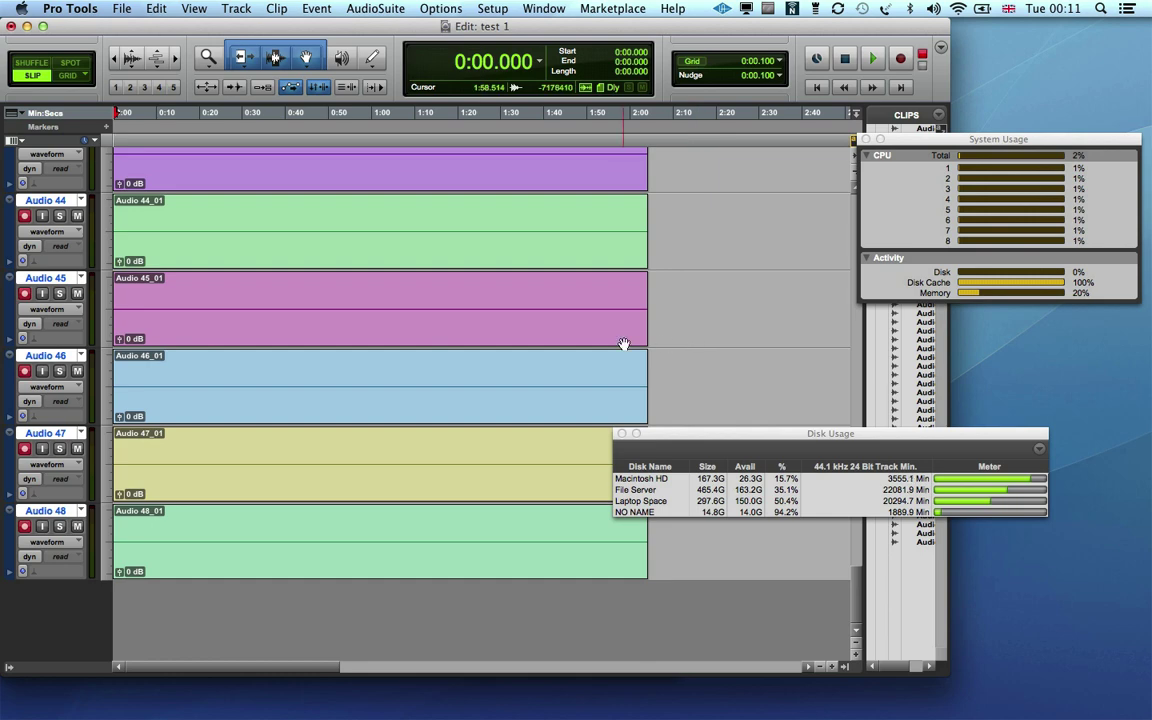
pyautogui.click(24, 527)
pyautogui.click(24, 449)
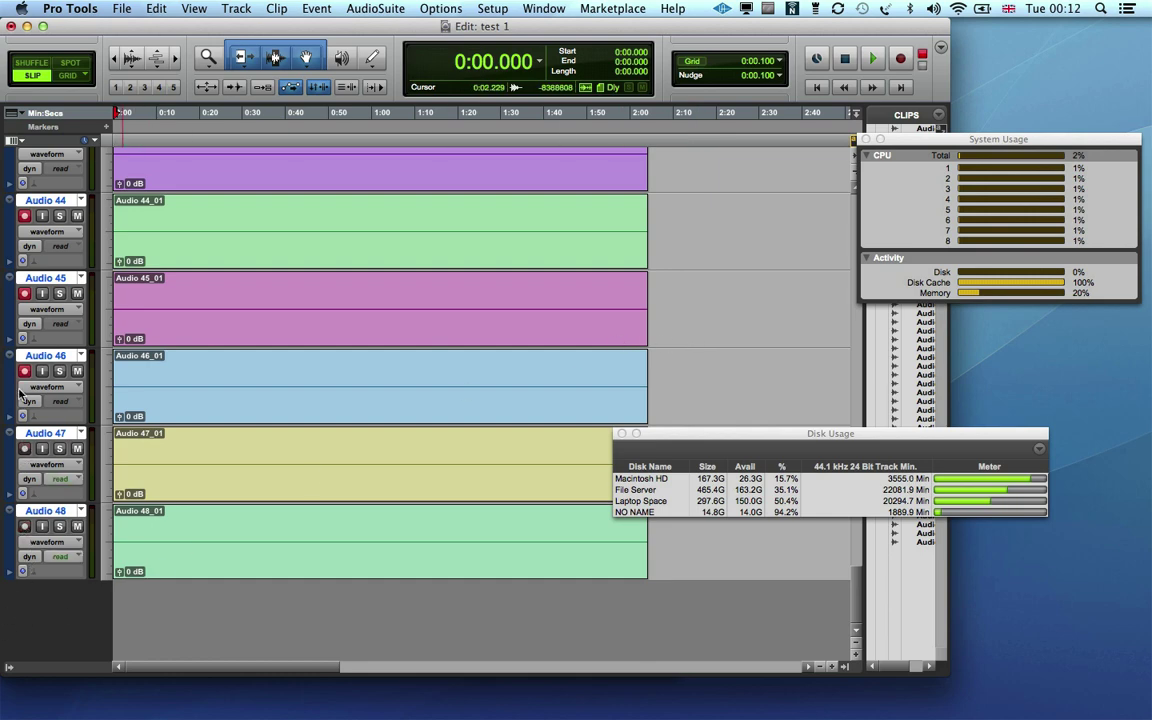
pyautogui.click(24, 371)
pyautogui.scroll(3, 24, 450)
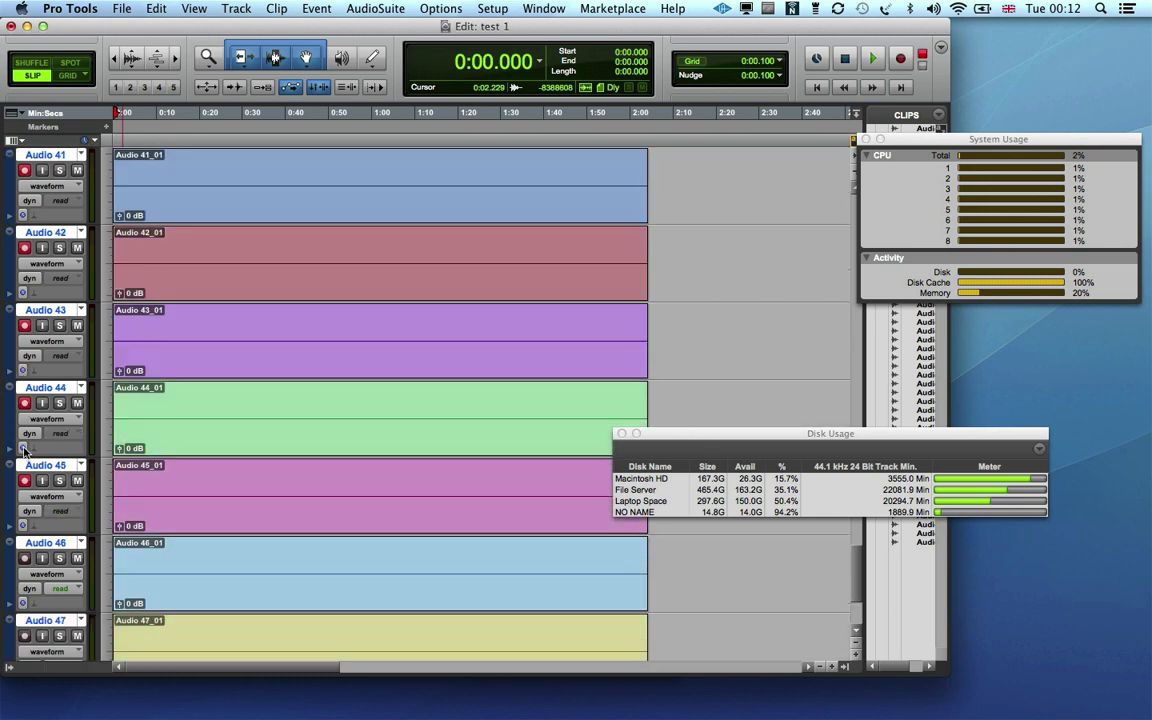
pyautogui.click(24, 480)
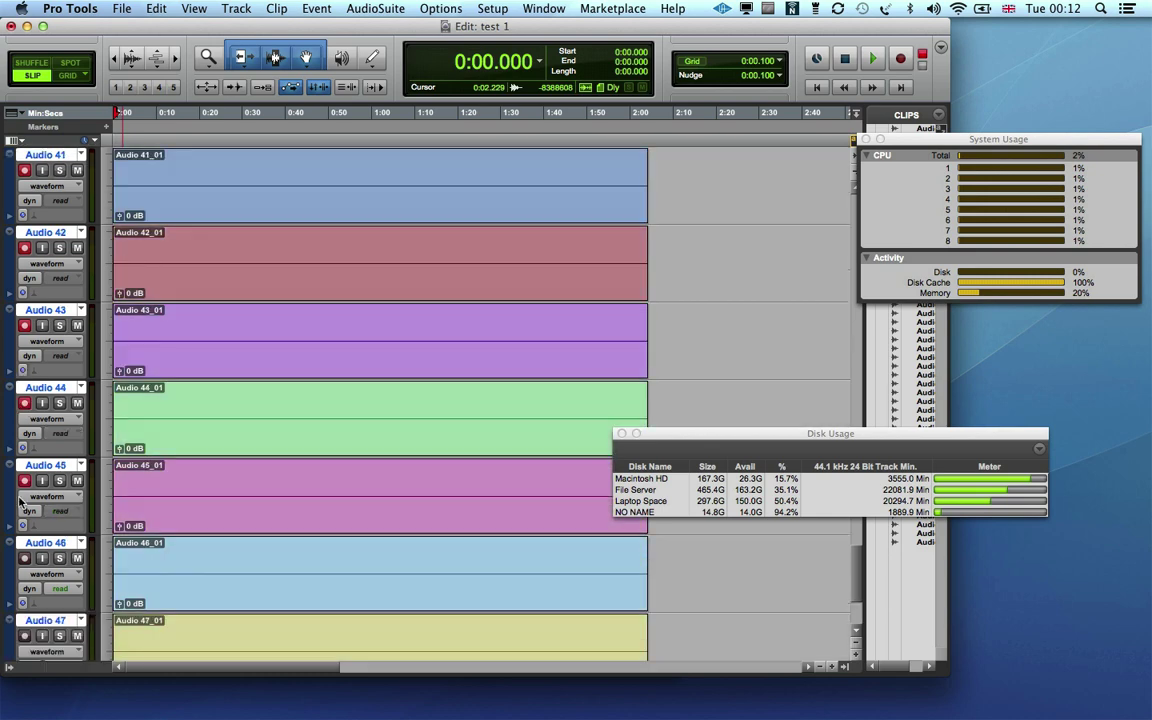
pyautogui.click(24, 403)
pyautogui.click(24, 326)
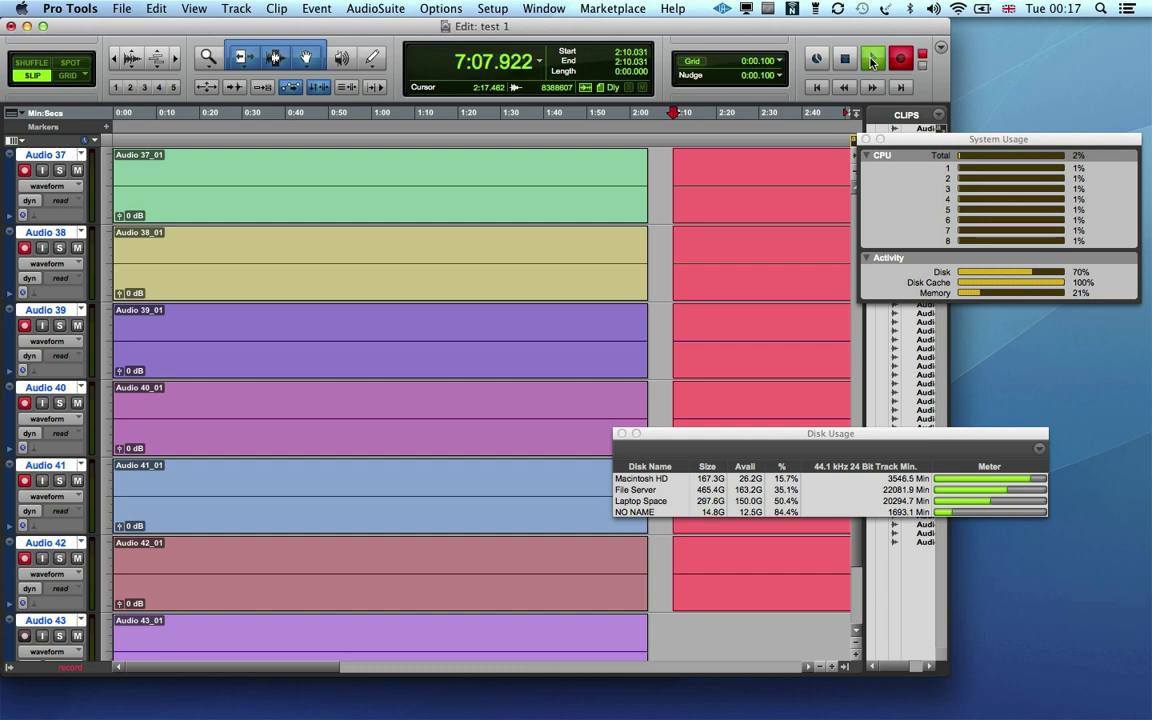
# - Stop the second recording pass in test 1
pyautogui.press('space')
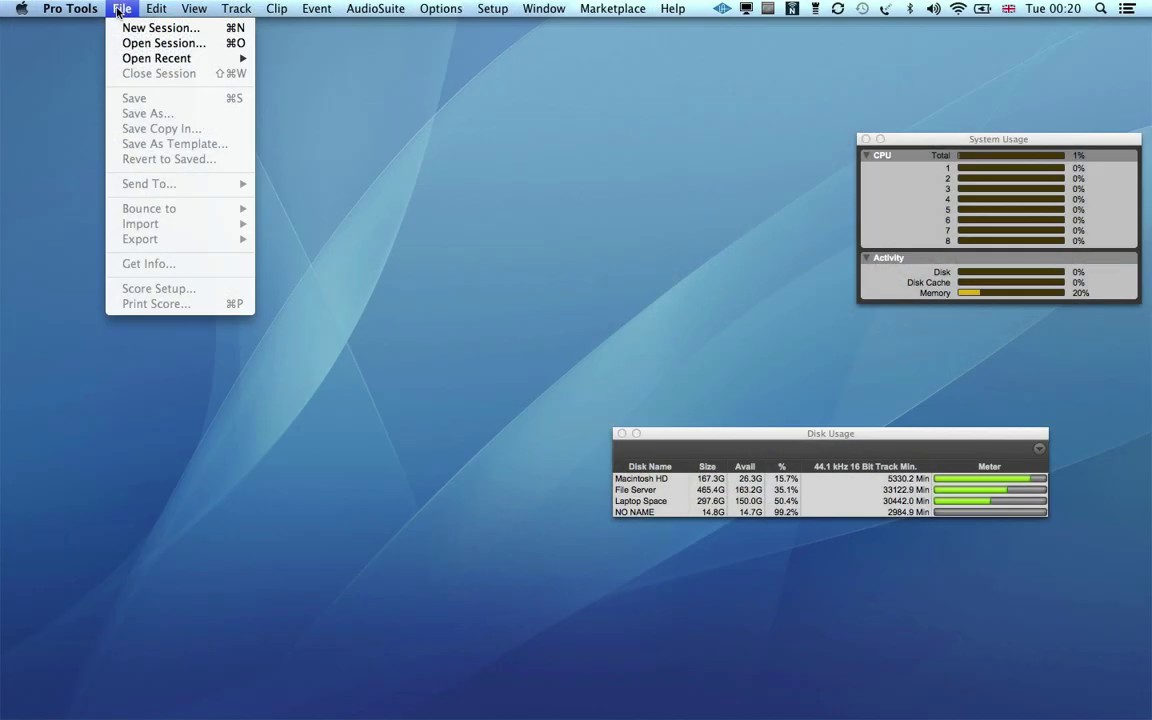
# - Create a blank session with Stereo Mix I/O and save it as 'test 2' on NO NAME
pyautogui.click(160, 27)
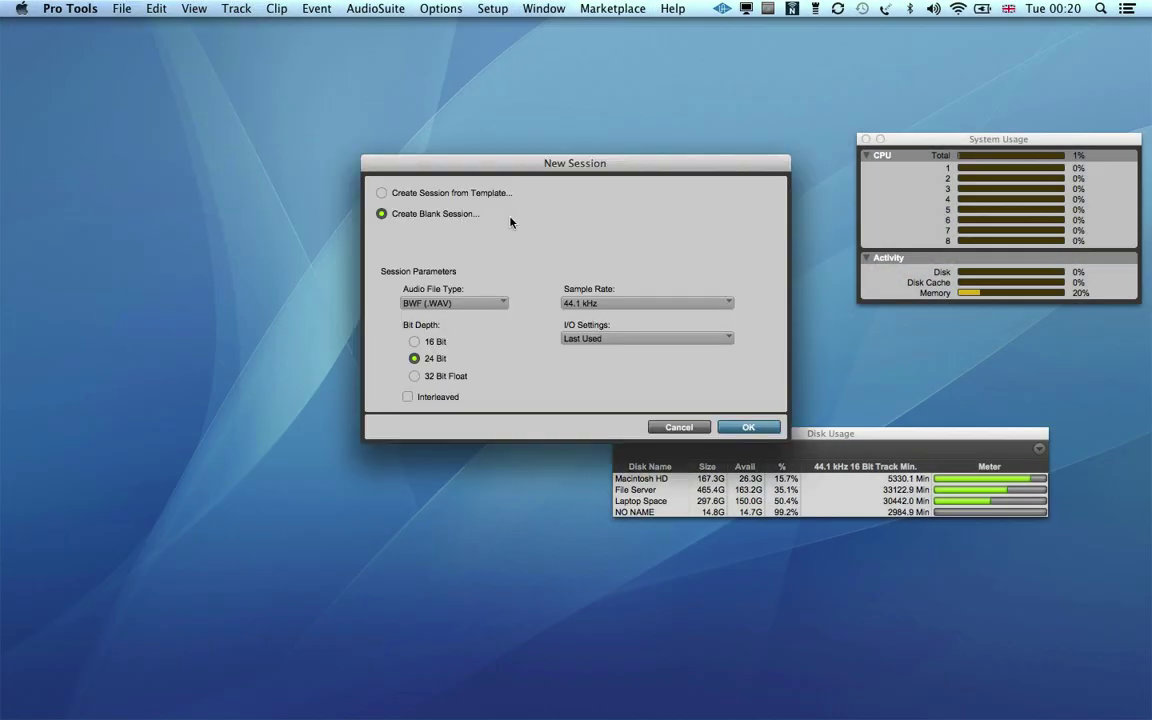
pyautogui.click(573, 335)
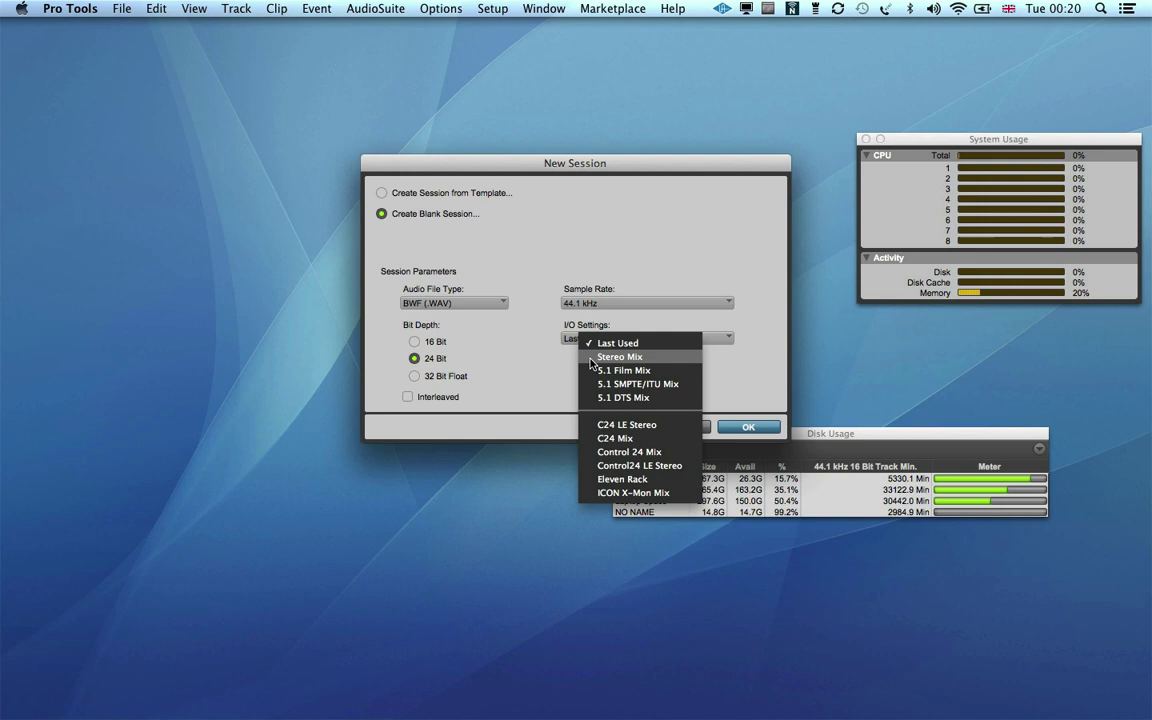
pyautogui.click(619, 357)
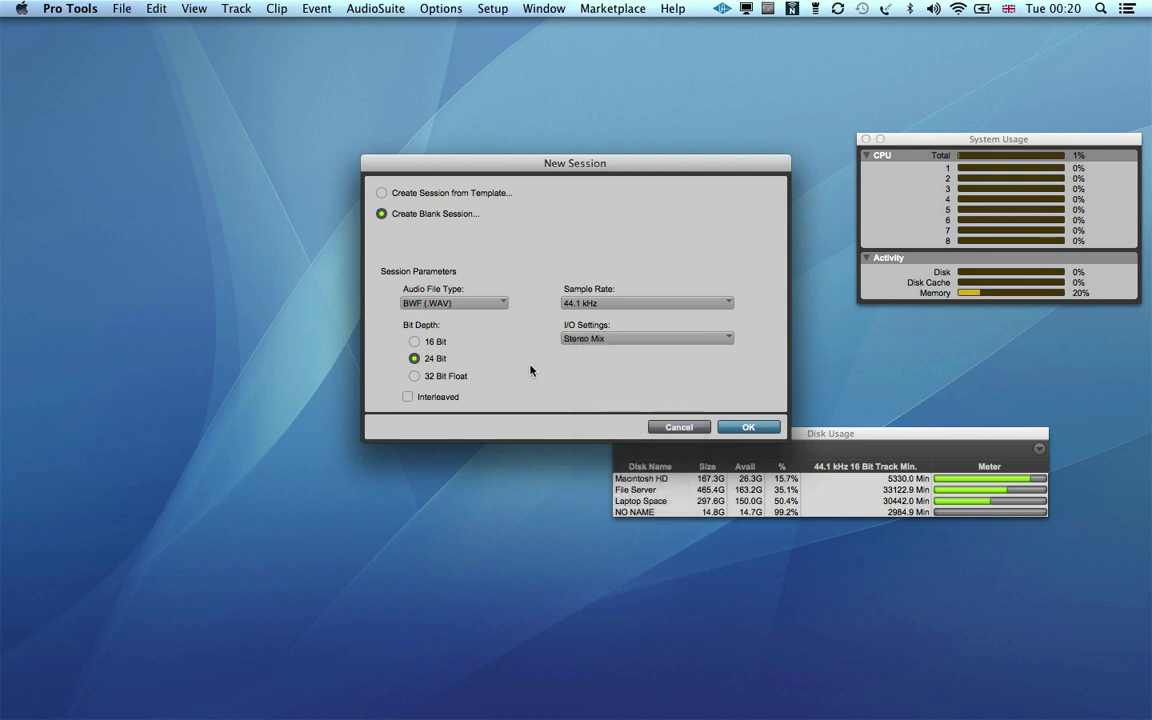
pyautogui.click(748, 428)
pyautogui.write('t')
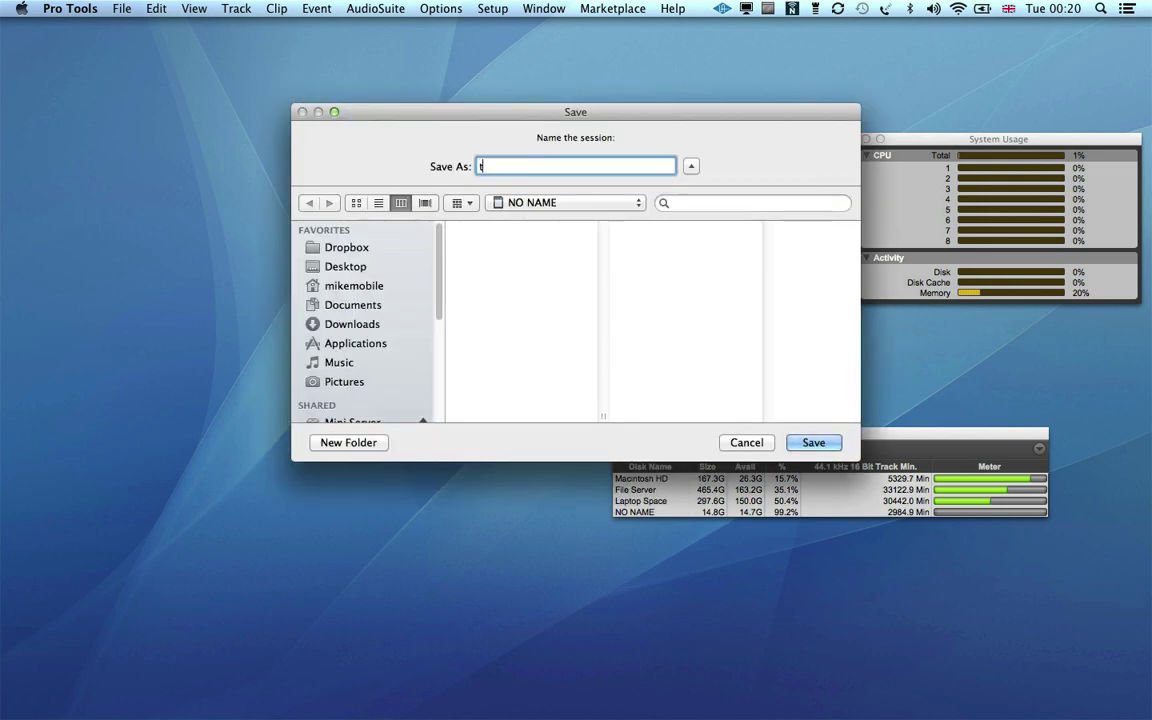
pyautogui.write('est 2')
pyautogui.click(813, 442)
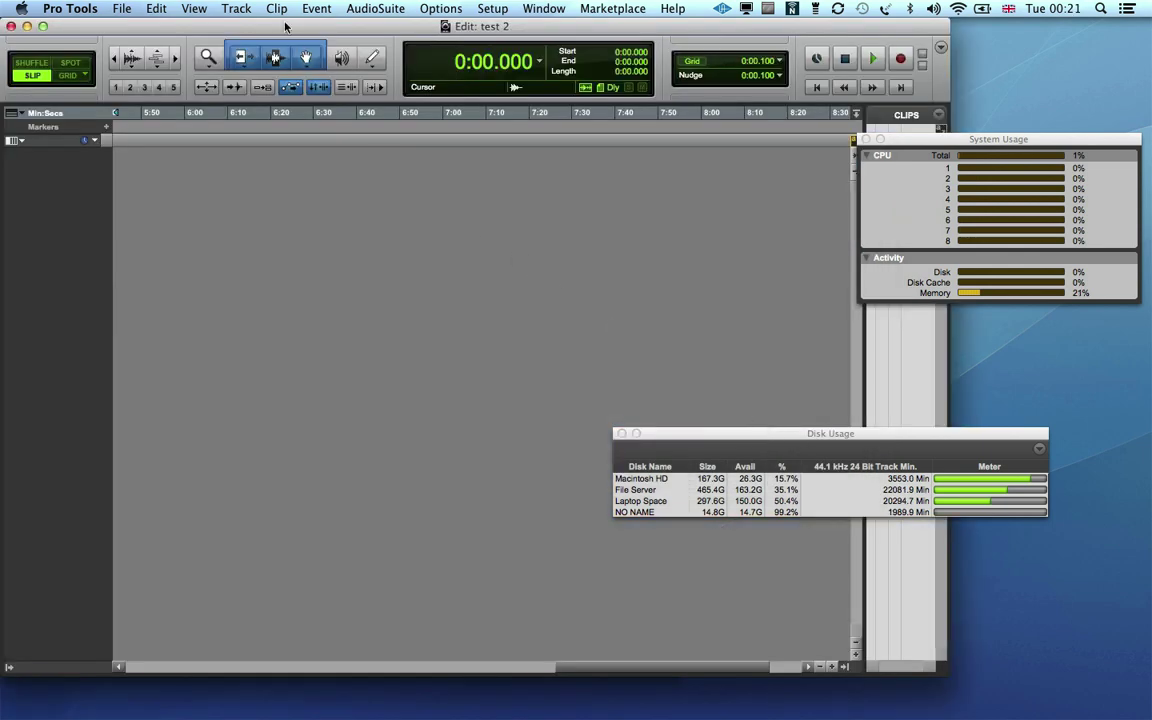
# - Add mono audio tracks up to Audio 60 and stop the roughly three-minute recording
pyautogui.click(244, 10)
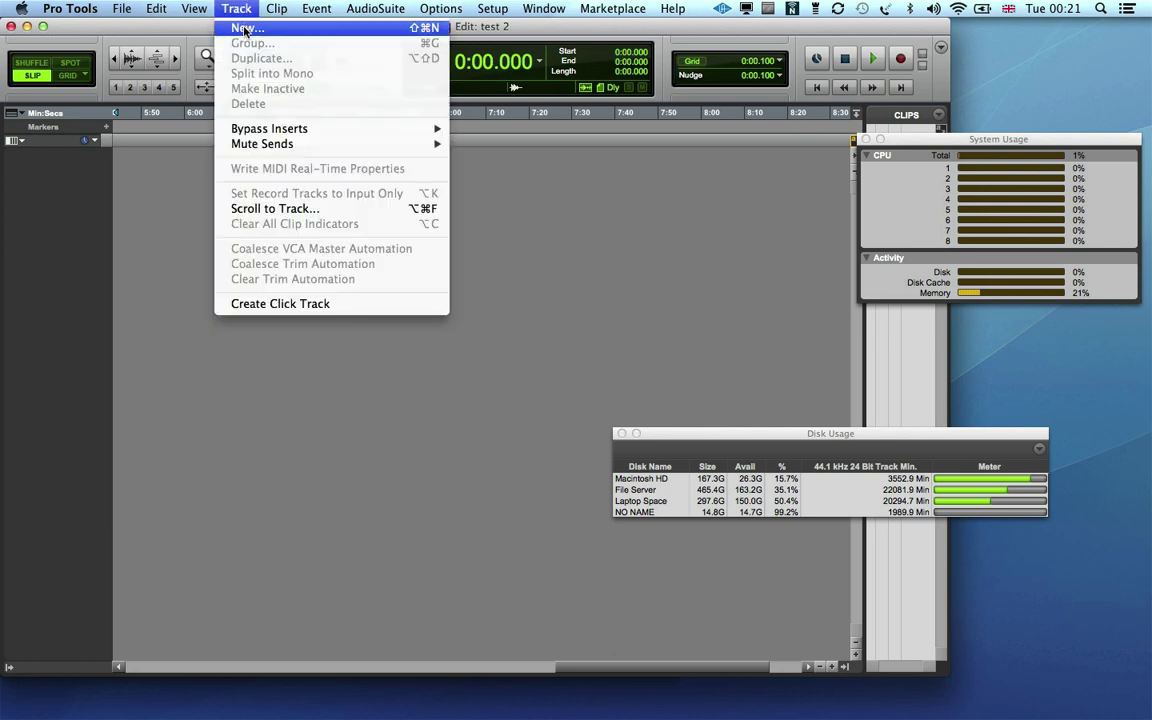
pyautogui.click(245, 28)
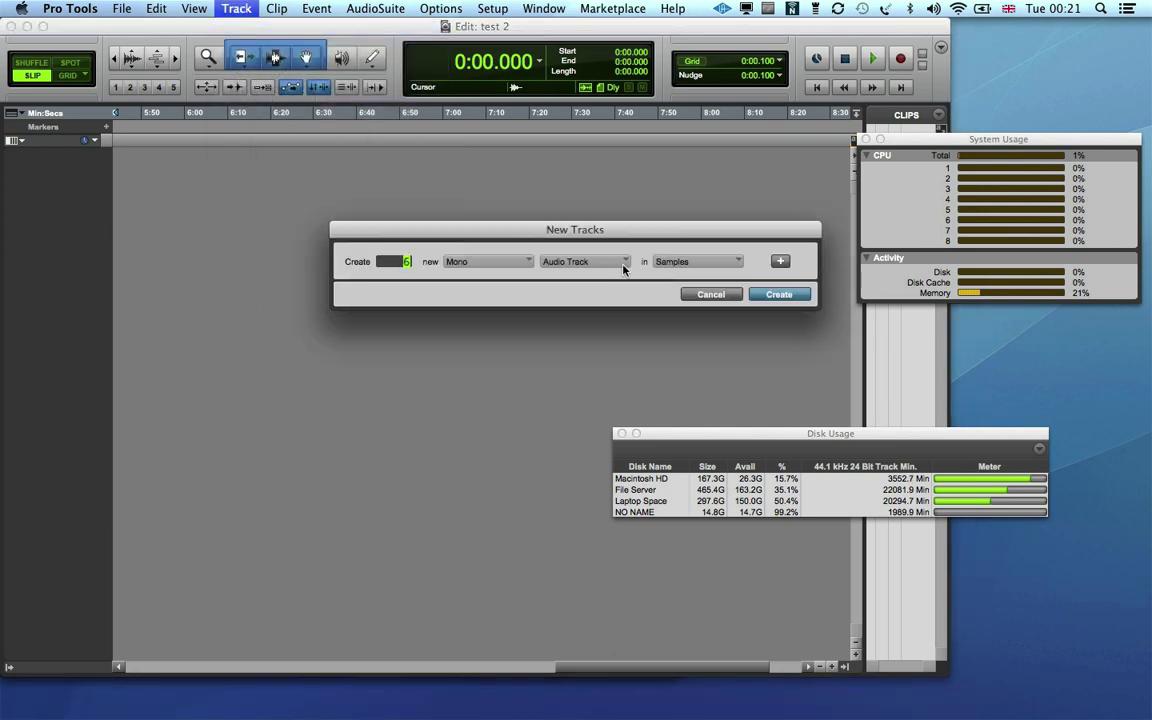
pyautogui.press('Return')
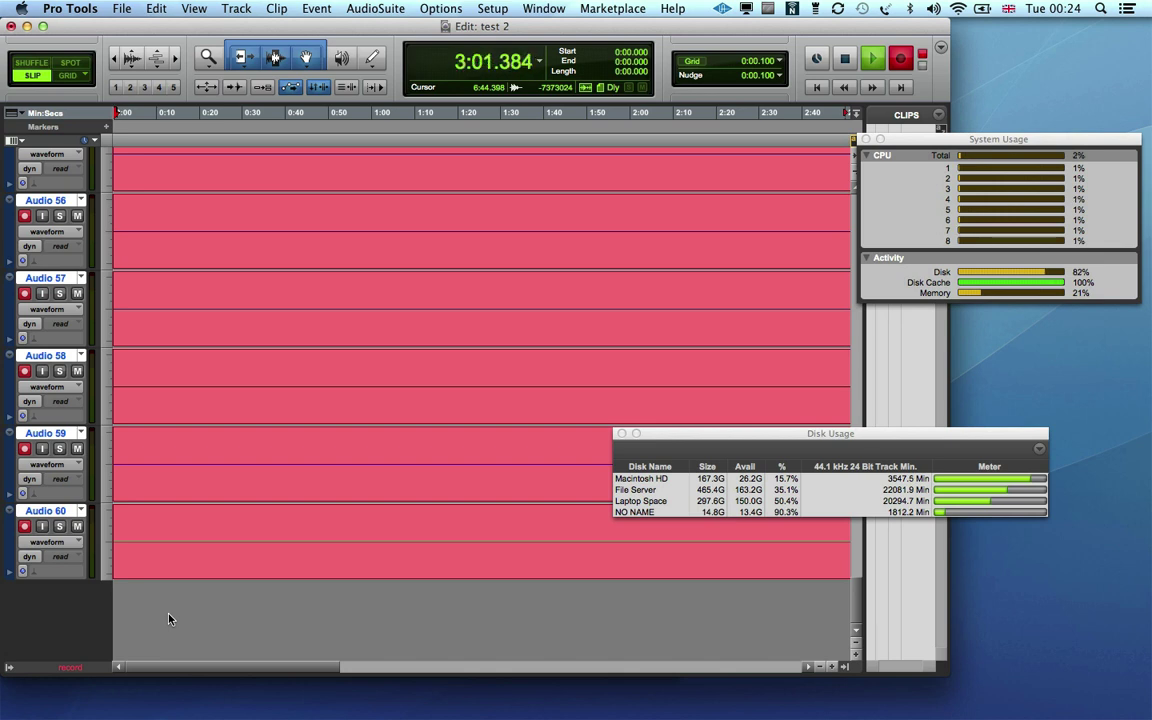
pyautogui.press('space')
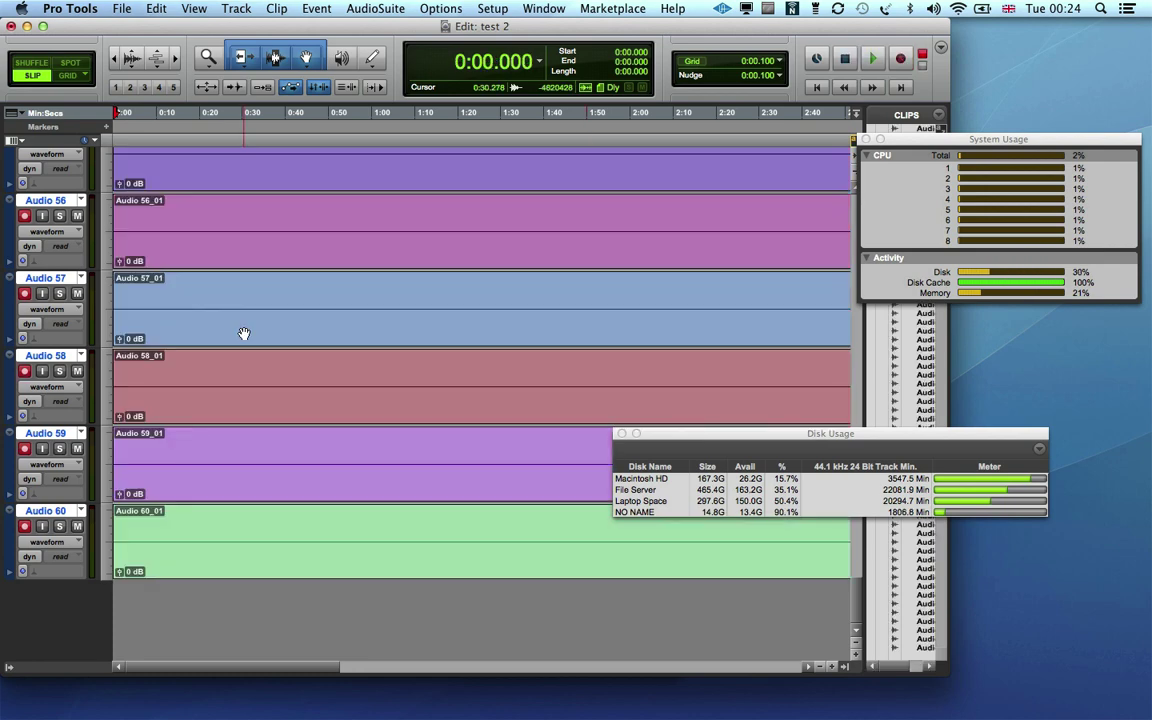
# - Add 12 more mono audio tracks, Audio 61 to Audio 72
pyautogui.click(236, 8)
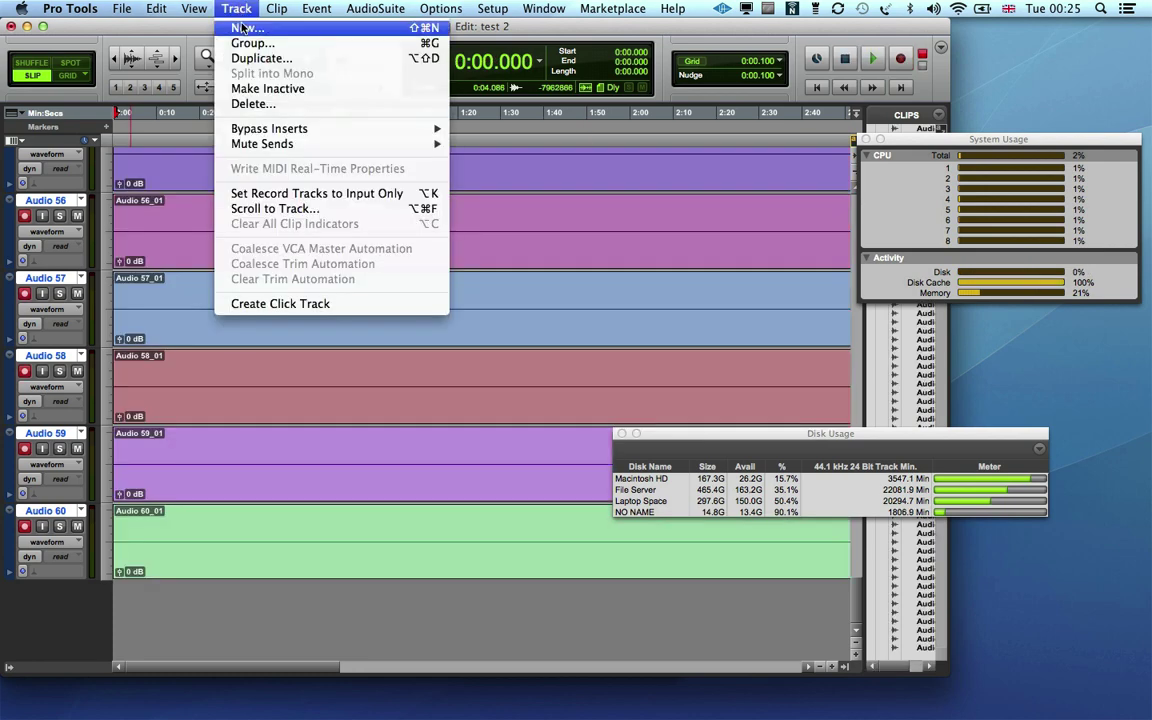
pyautogui.click(244, 26)
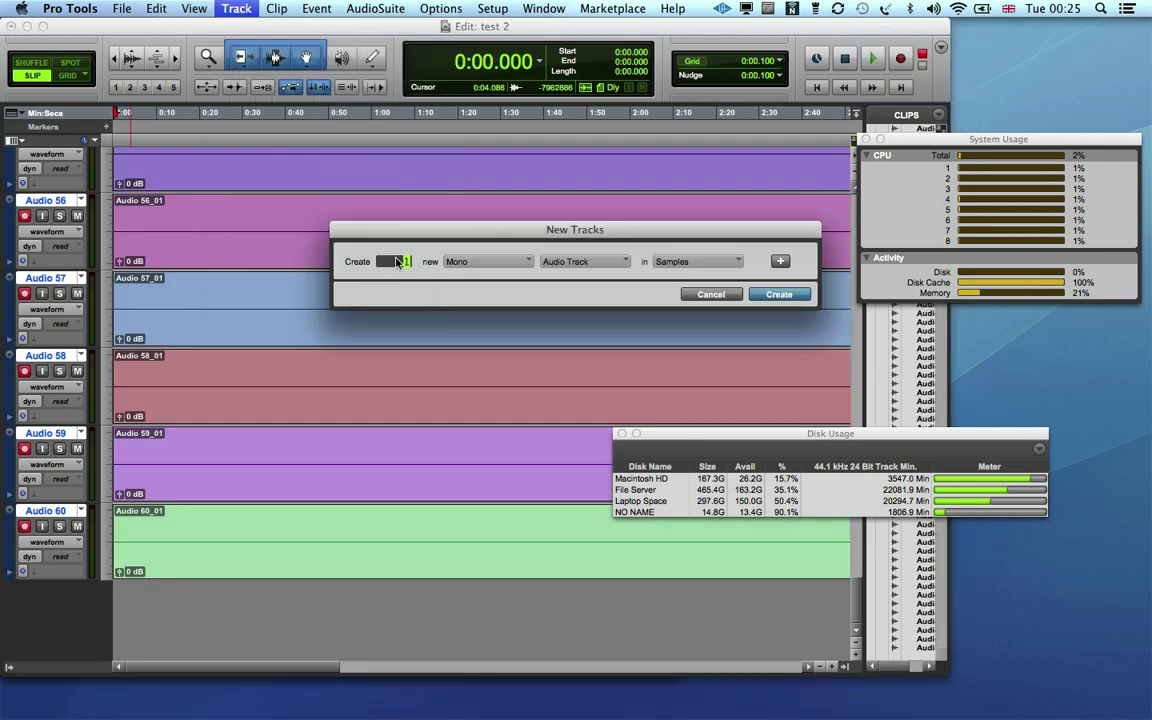
pyautogui.click(778, 295)
# - Record a new pass starting just after the existing clips, then stop it
pyautogui.scroll(5, 386, 437)
pyautogui.hscroll(-3, 375, 267)
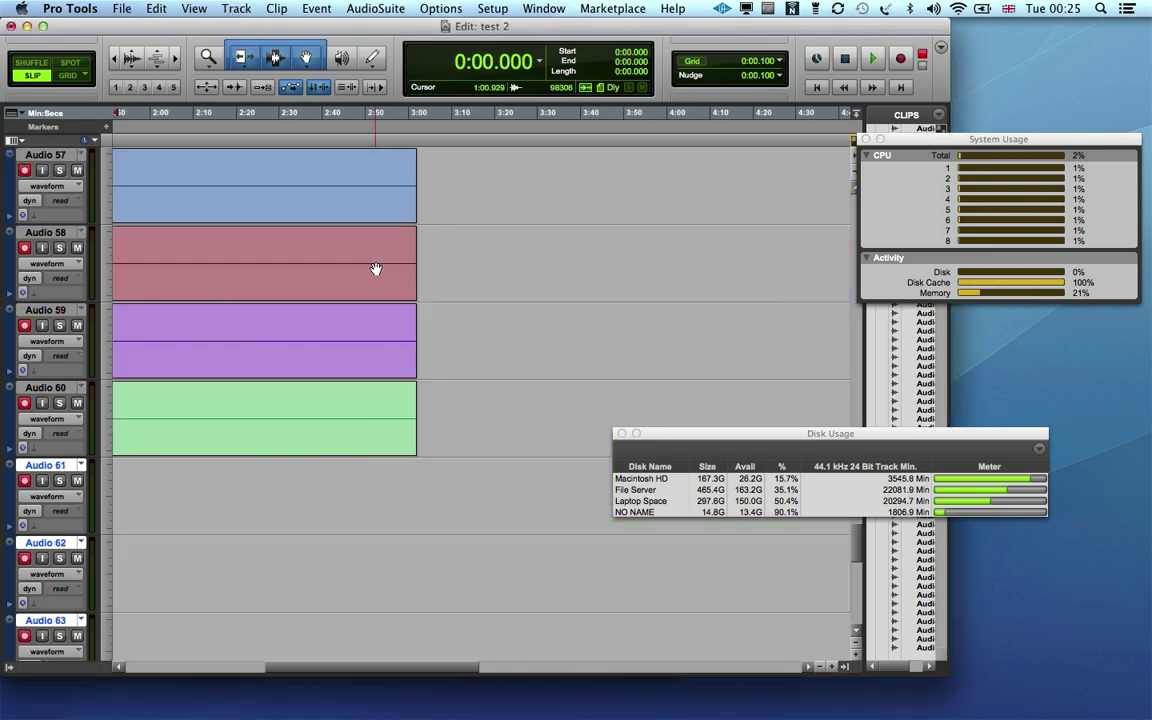
pyautogui.click(441, 250)
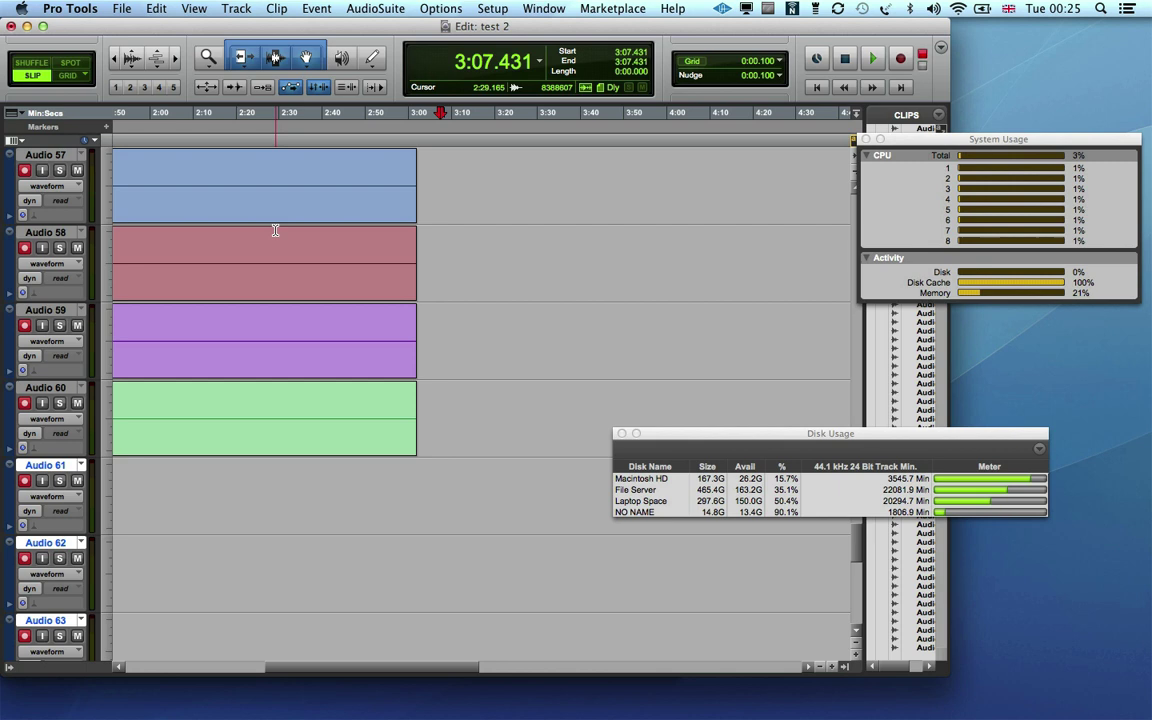
pyautogui.click(900, 61)
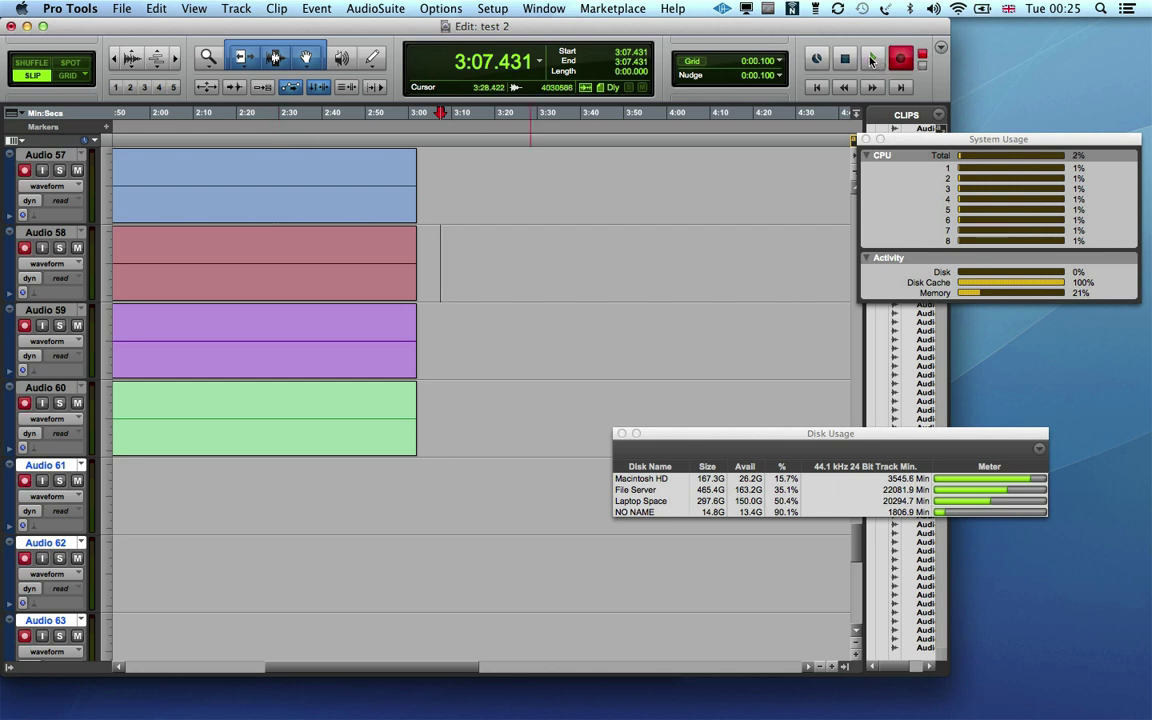
pyautogui.click(871, 61)
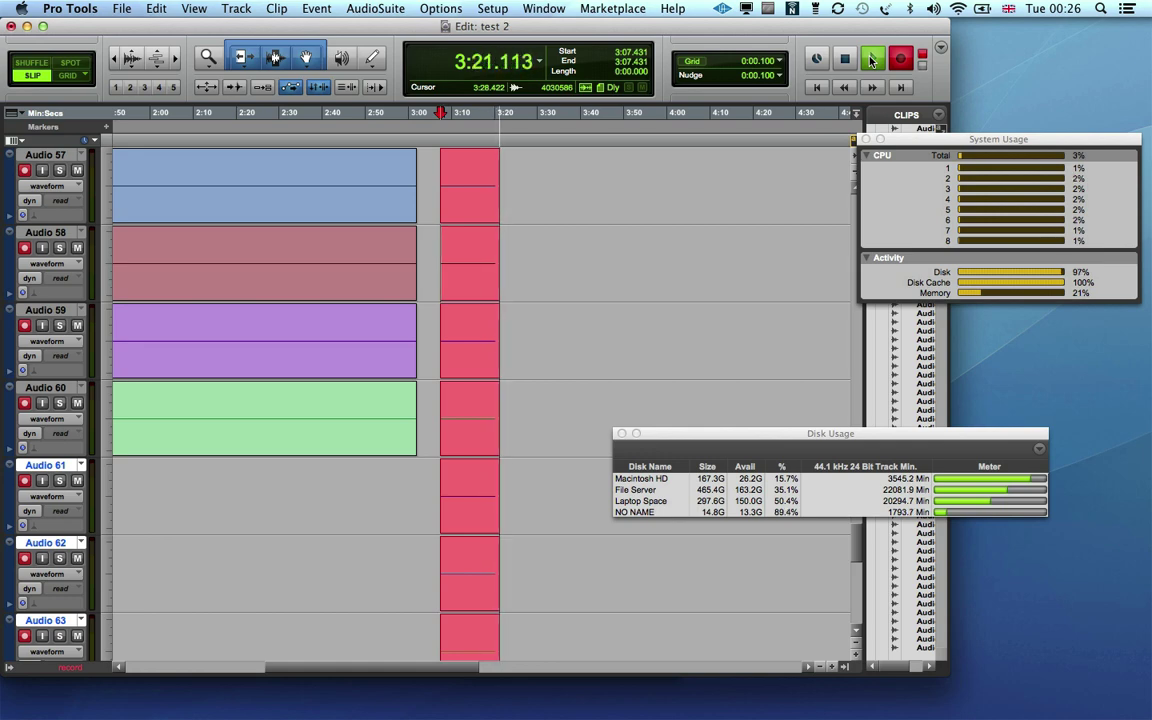
pyautogui.scroll(-4, 872, 61)
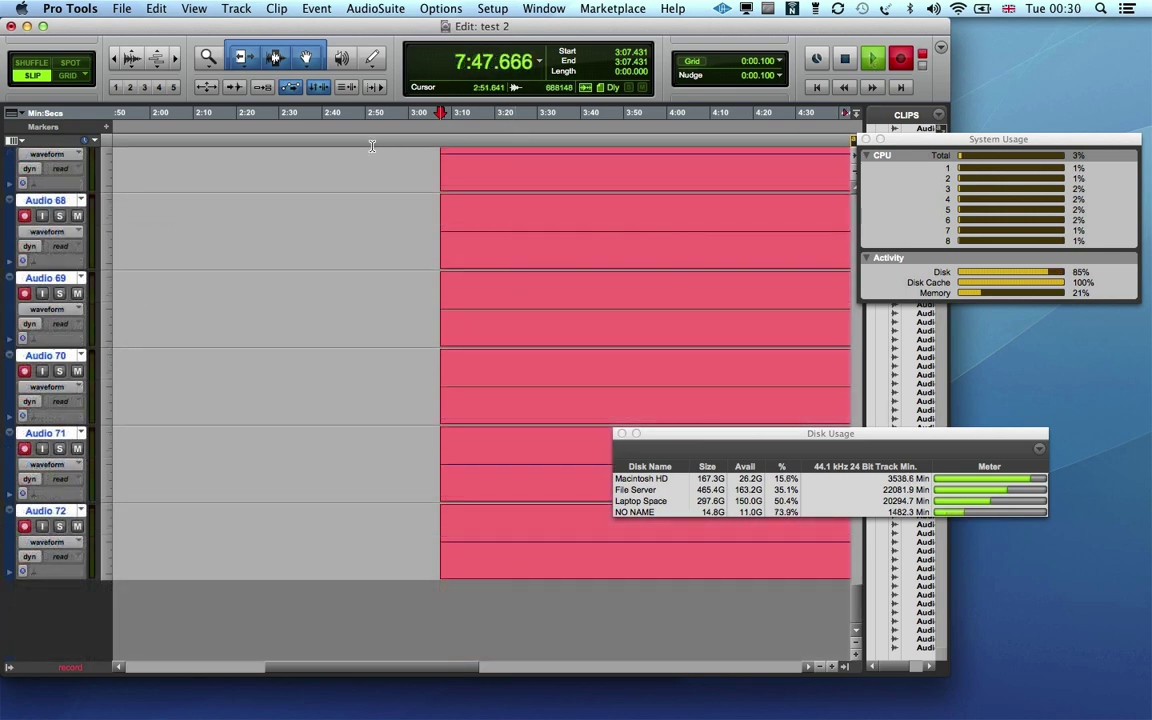
pyautogui.press('space')
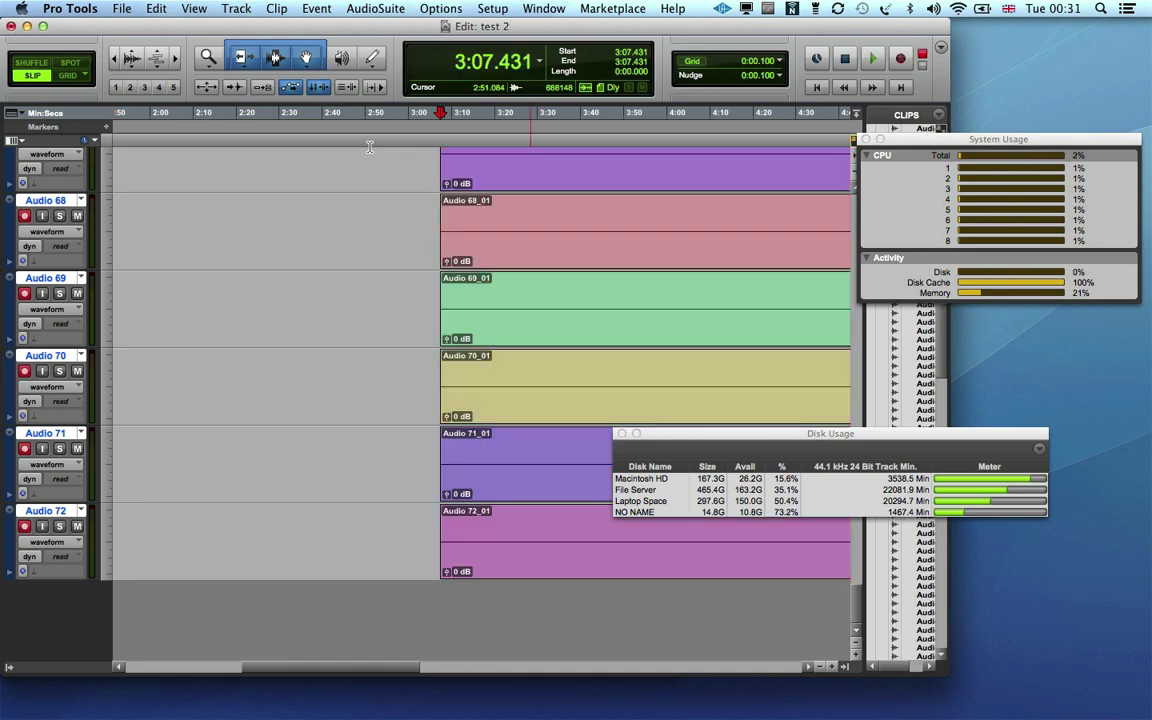
# - Close test 2 and create a Stereo Mix session saved as 'test 3' on NO NAME
pyautogui.click(68, 9)
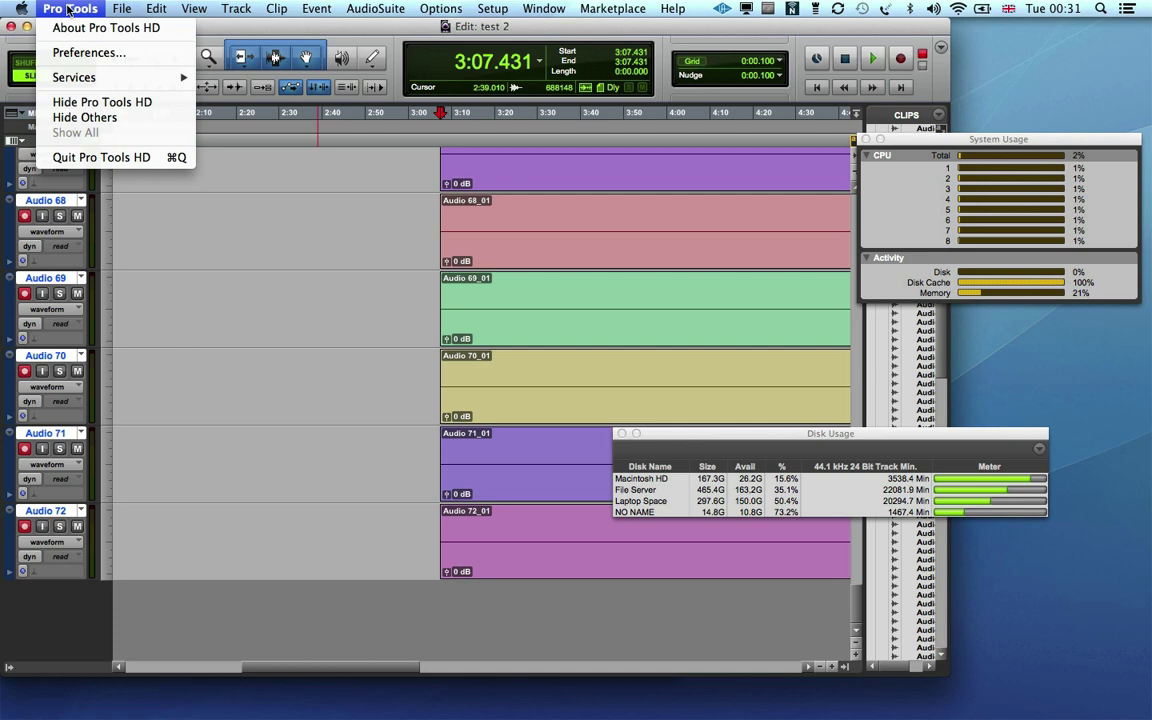
pyautogui.click(135, 75)
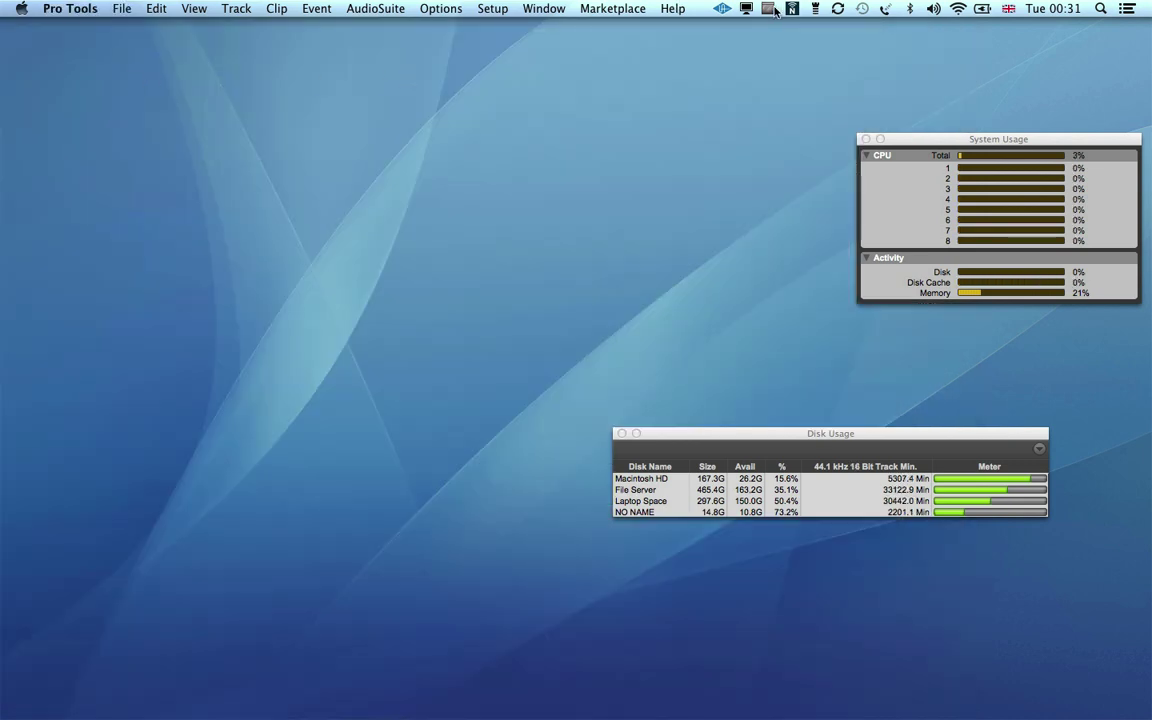
pyautogui.click(121, 8)
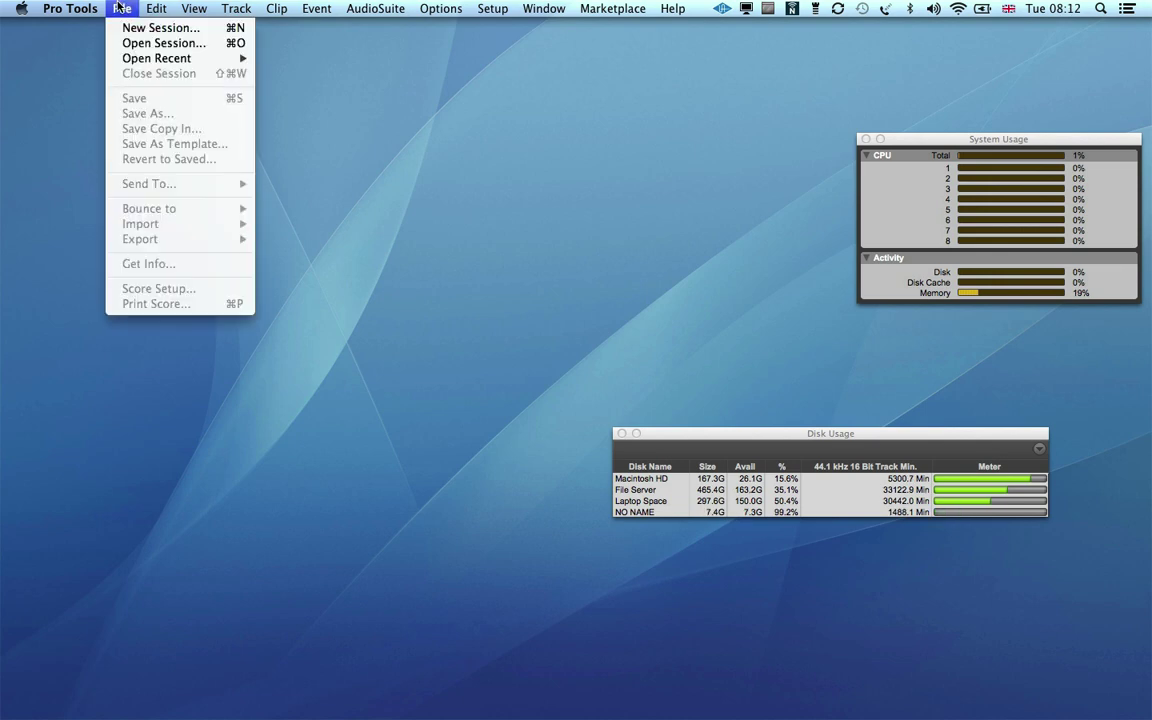
pyautogui.click(126, 27)
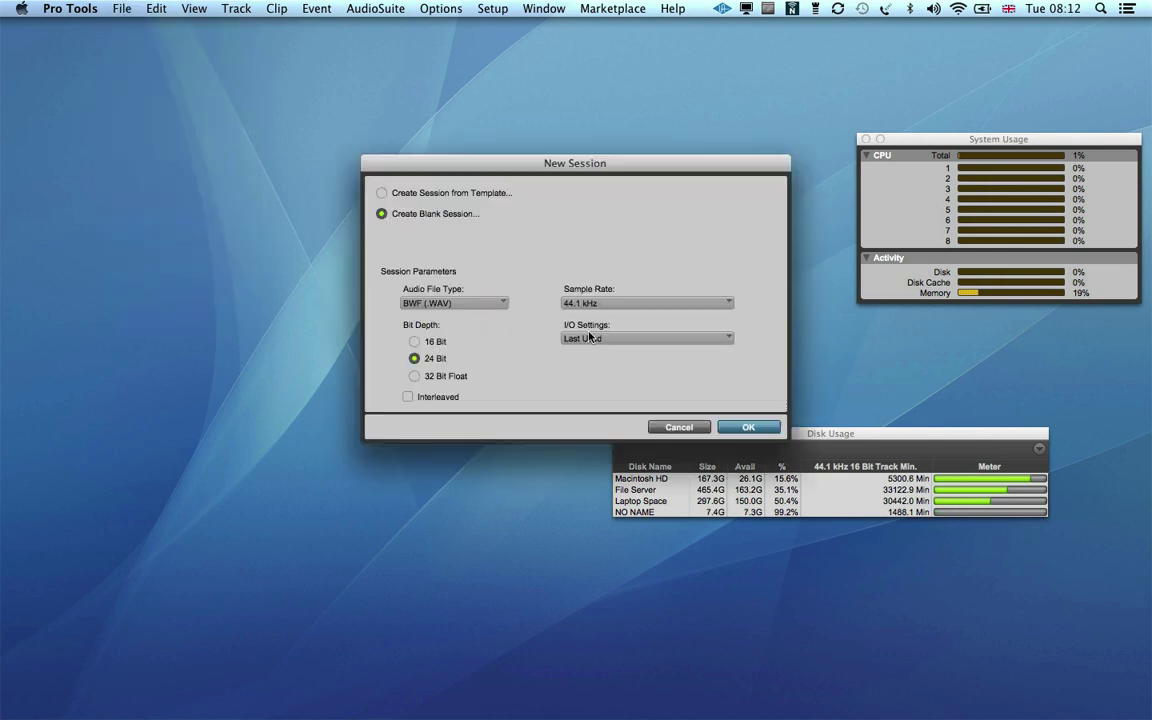
pyautogui.click(589, 340)
pyautogui.click(602, 309)
pyautogui.click(733, 428)
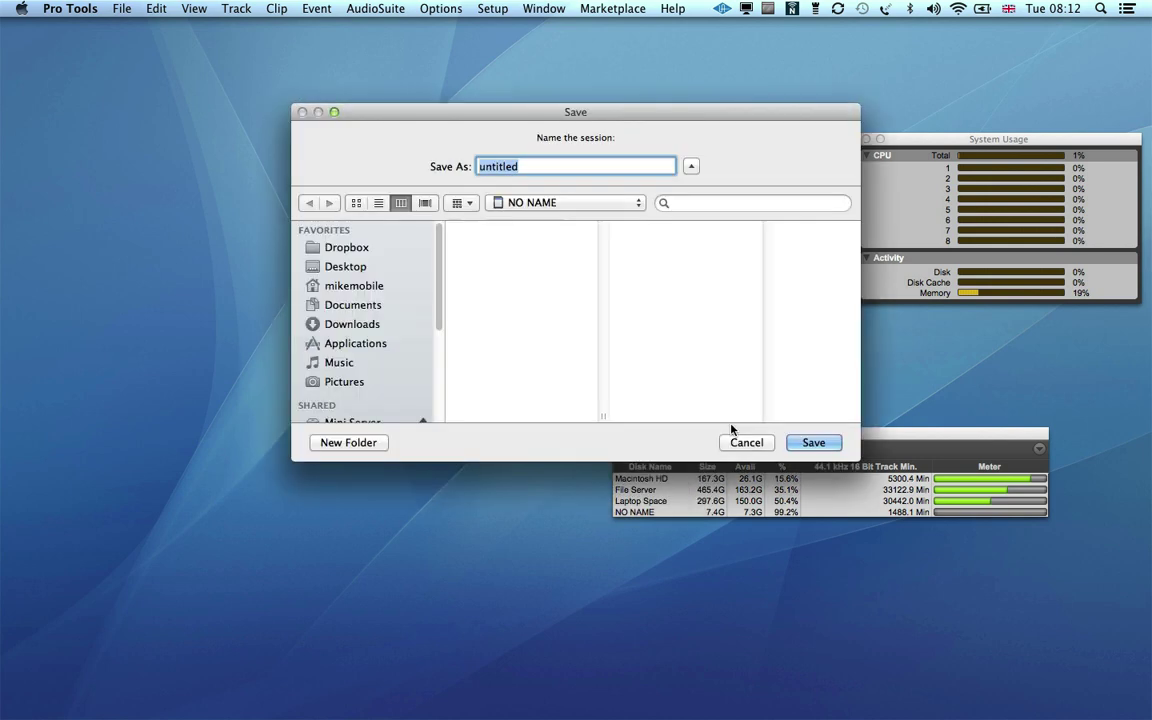
pyautogui.write('test 3')
pyautogui.click(796, 448)
# - Add 120 mono audio tracks and record on them until the AAE -9073 error stops it
pyautogui.click(237, 9)
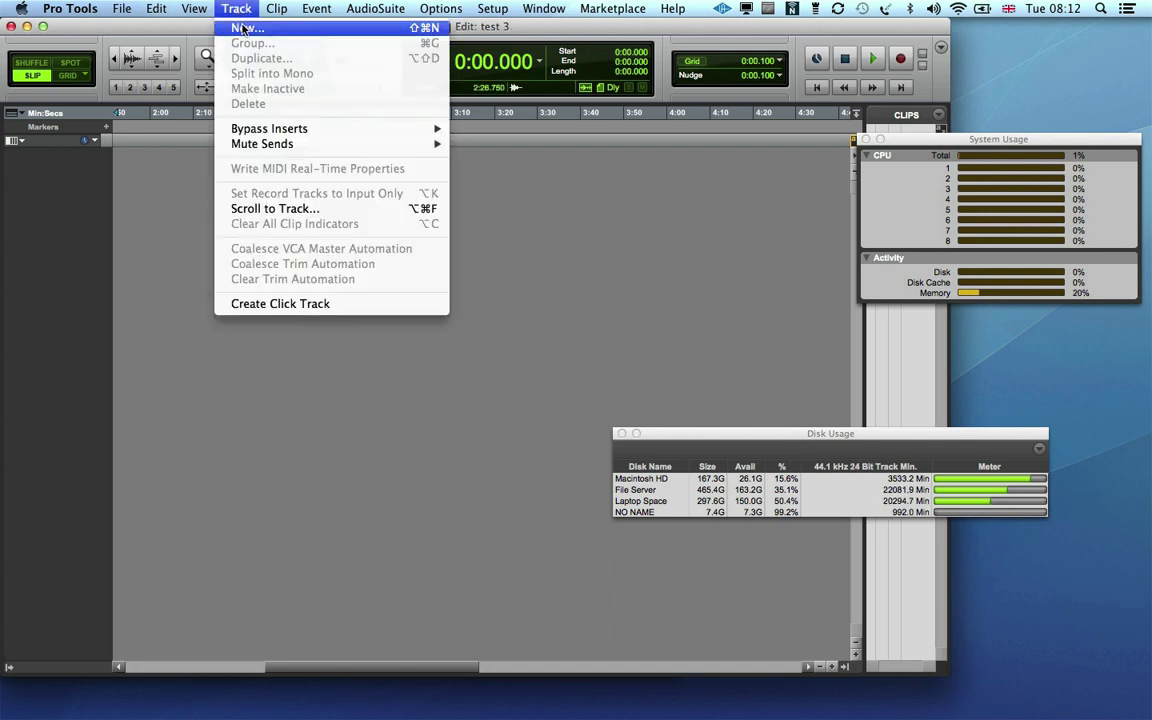
pyautogui.click(242, 29)
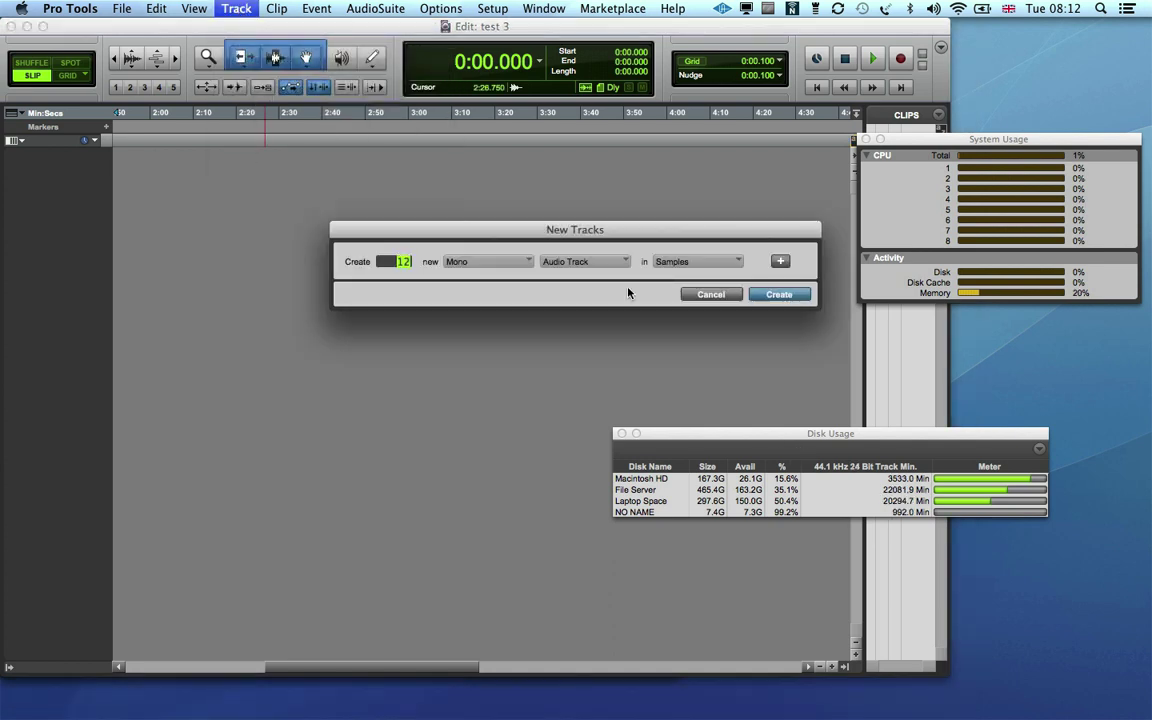
pyautogui.click(777, 295)
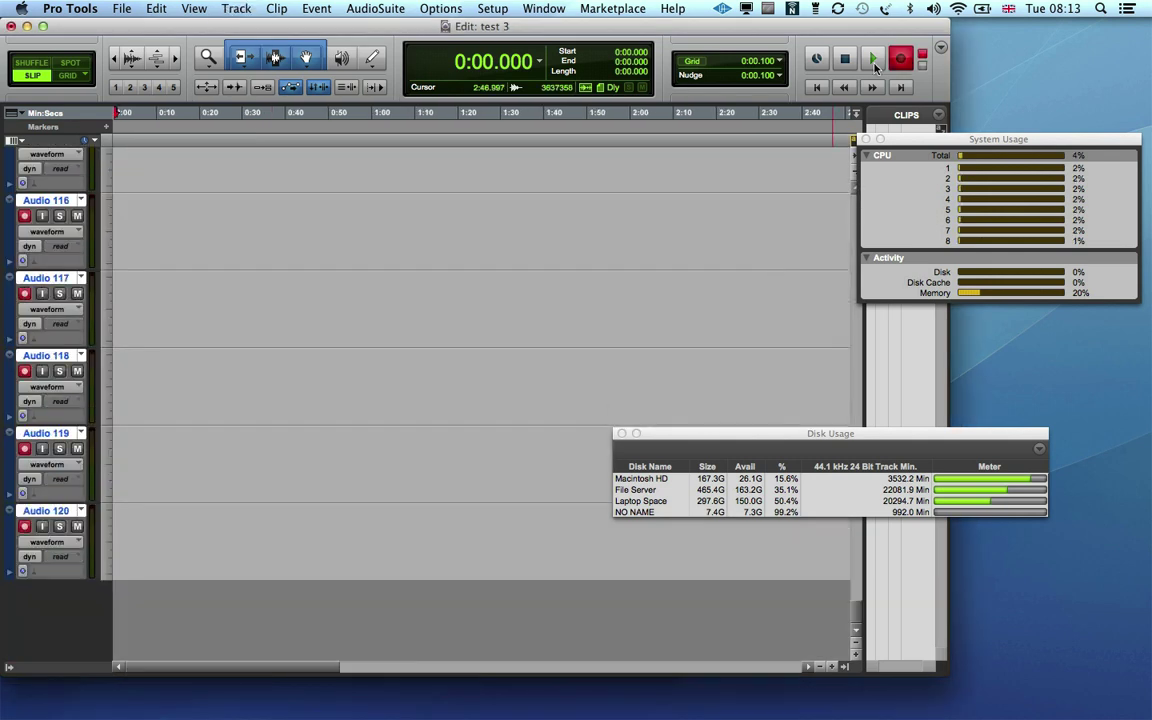
pyautogui.click(874, 62)
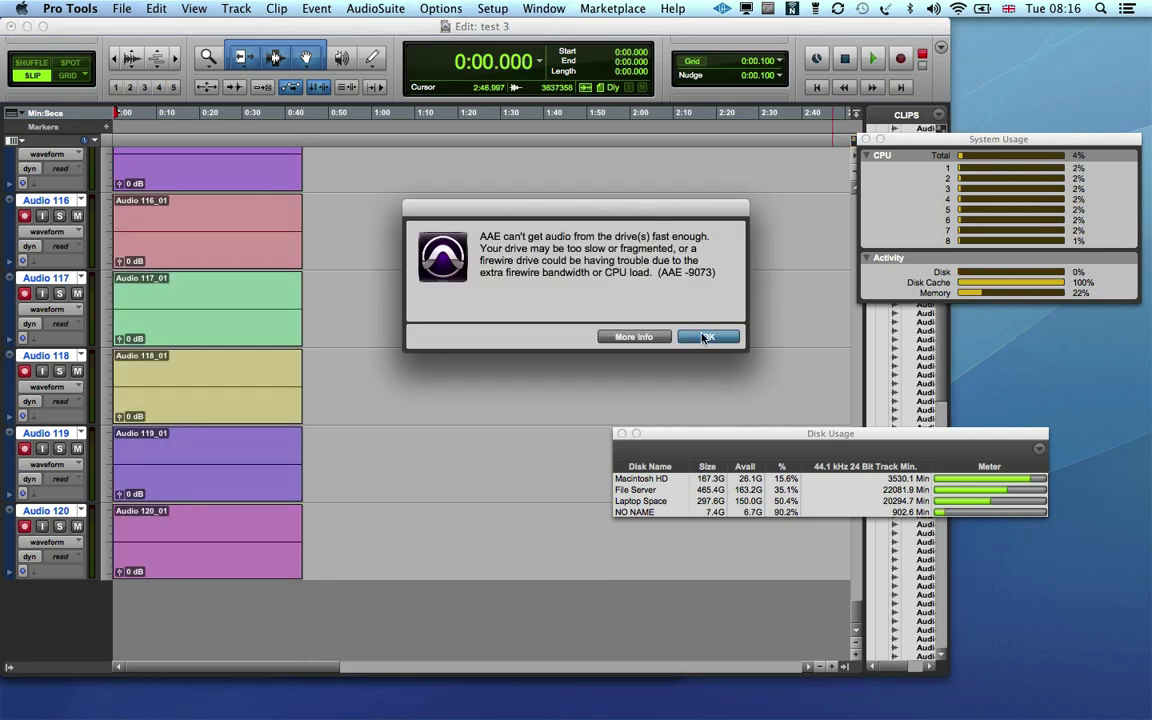
# - Dismiss the drive-too-slow error and record a second take starting at 0:49.226
pyautogui.press('Return')
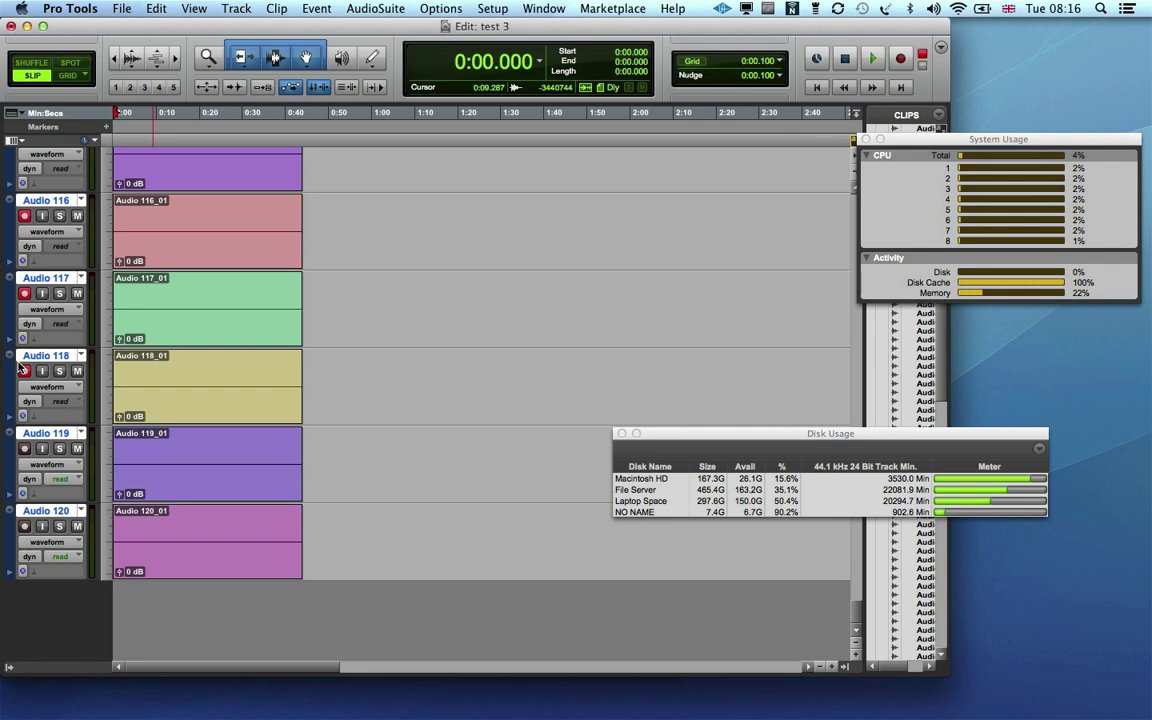
pyautogui.scroll(10, 312, 210)
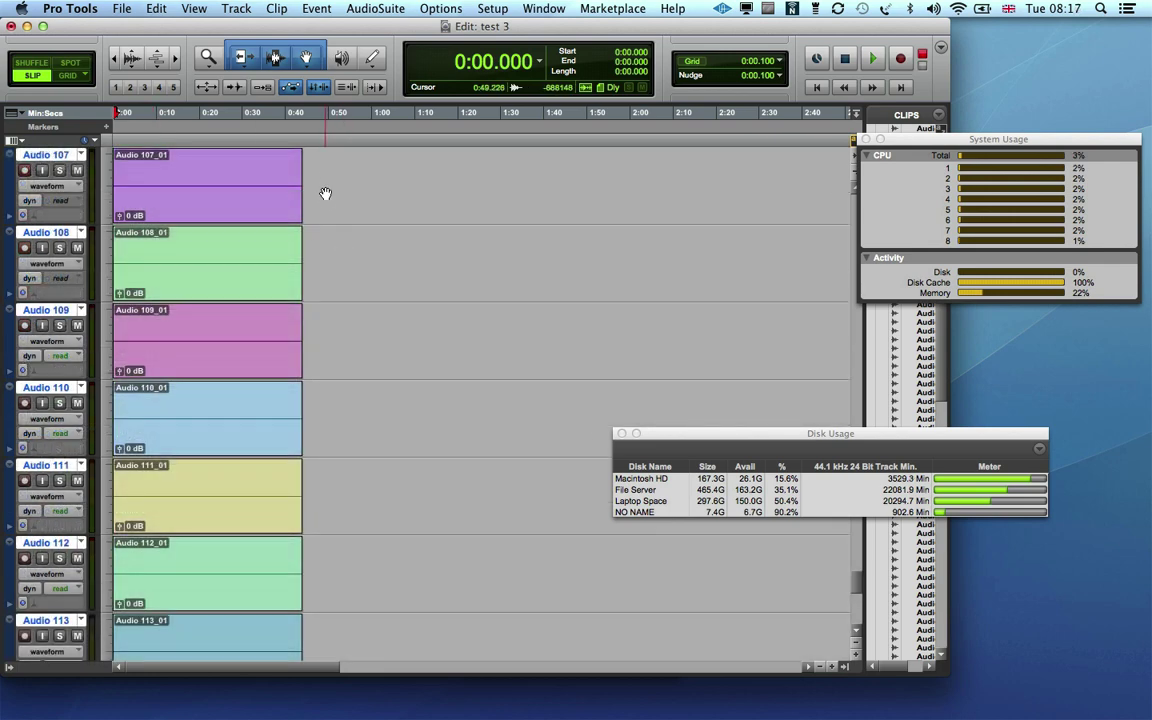
pyautogui.click(324, 177)
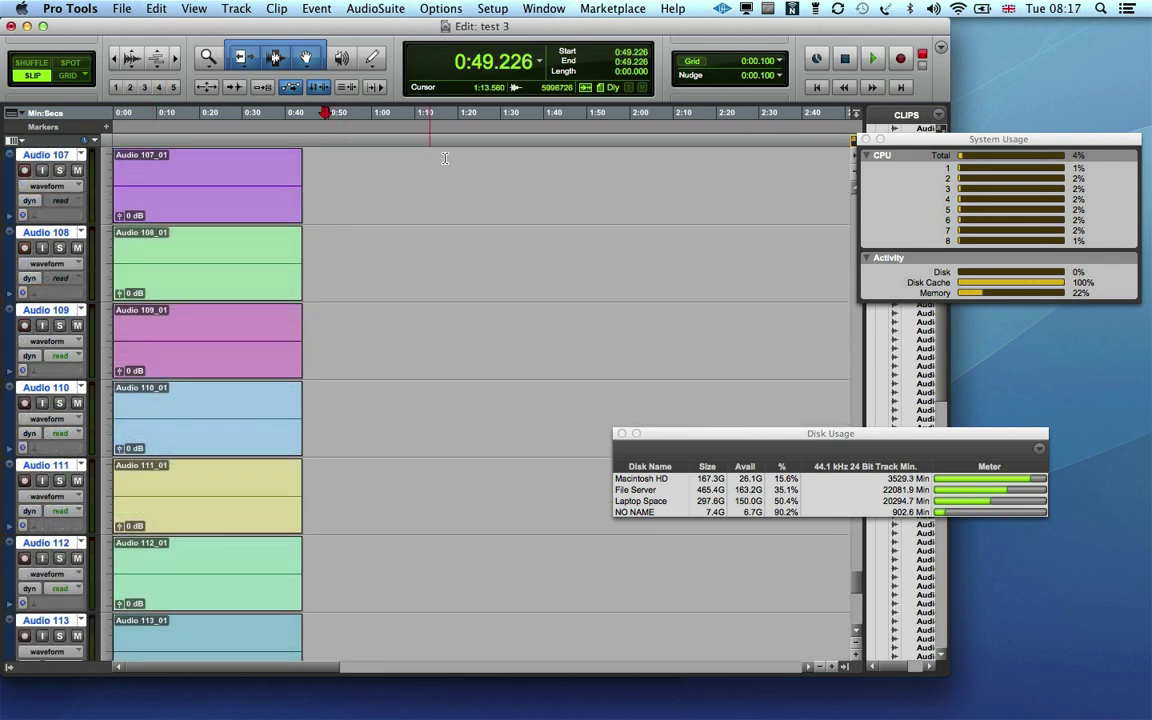
pyautogui.click(899, 58)
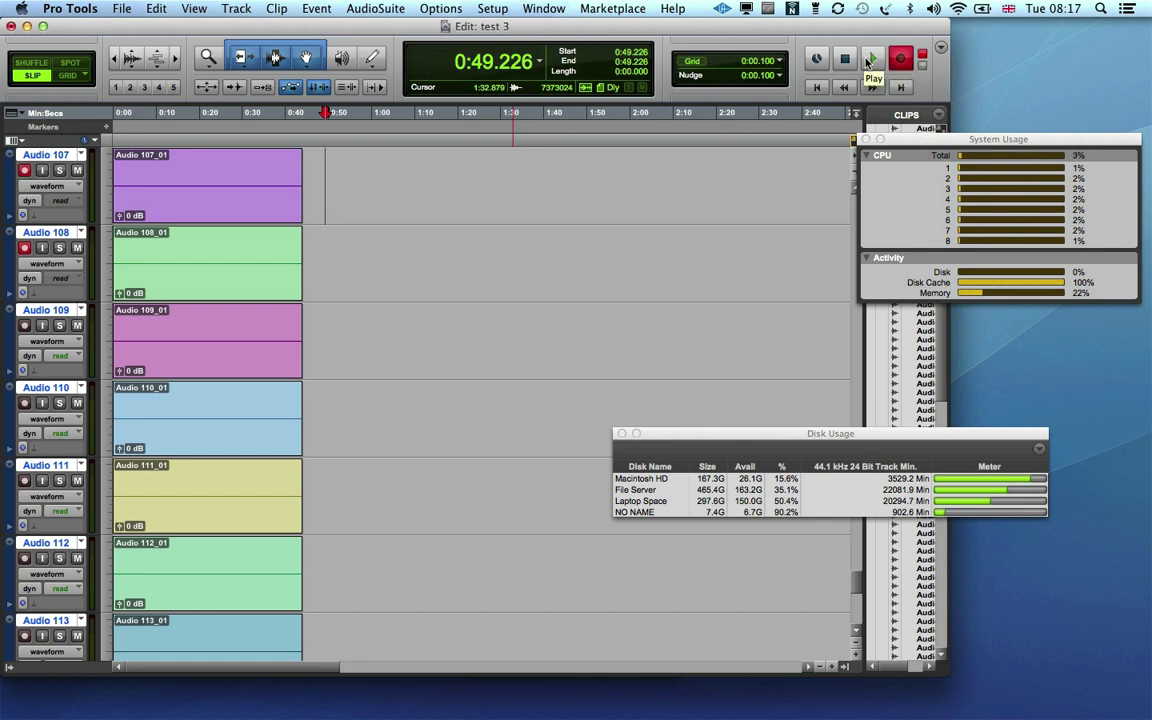
pyautogui.press('space')
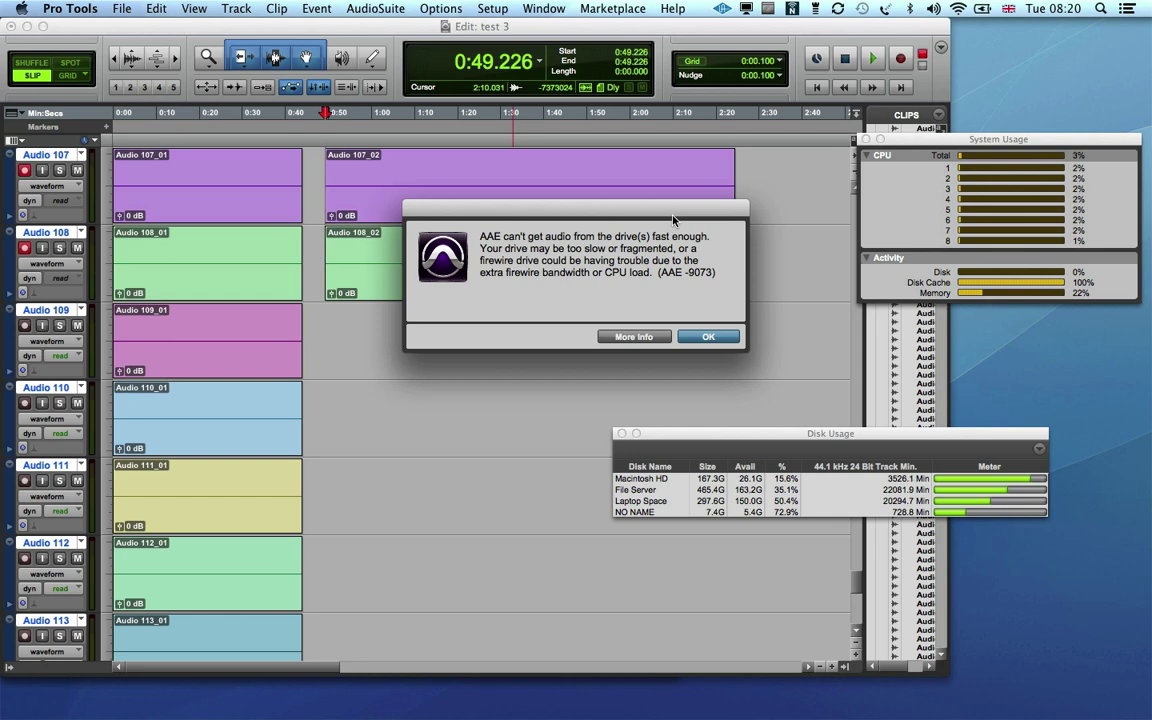
# - Dismiss the drive-too-slow error and disarm recording on tracks Audio 108 through Audio 103
pyautogui.click(706, 336)
pyautogui.scroll(4, 180, 359)
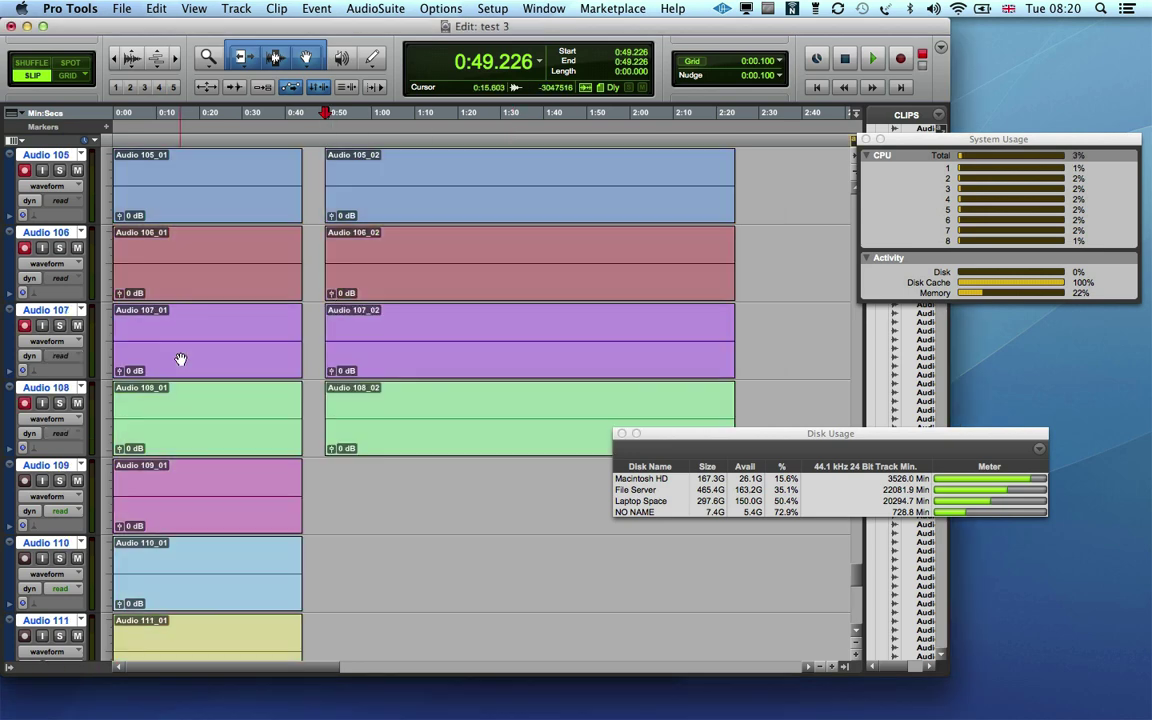
pyautogui.click(24, 558)
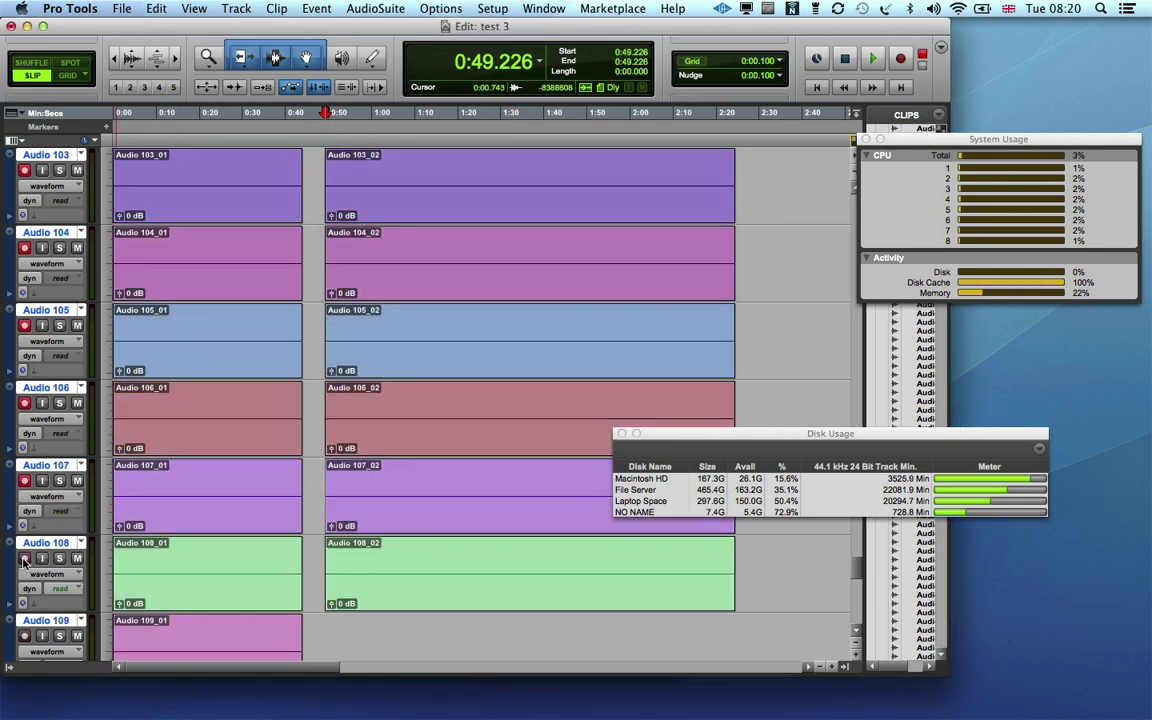
pyautogui.click(24, 481)
pyautogui.click(24, 403)
pyautogui.click(24, 326)
pyautogui.click(24, 249)
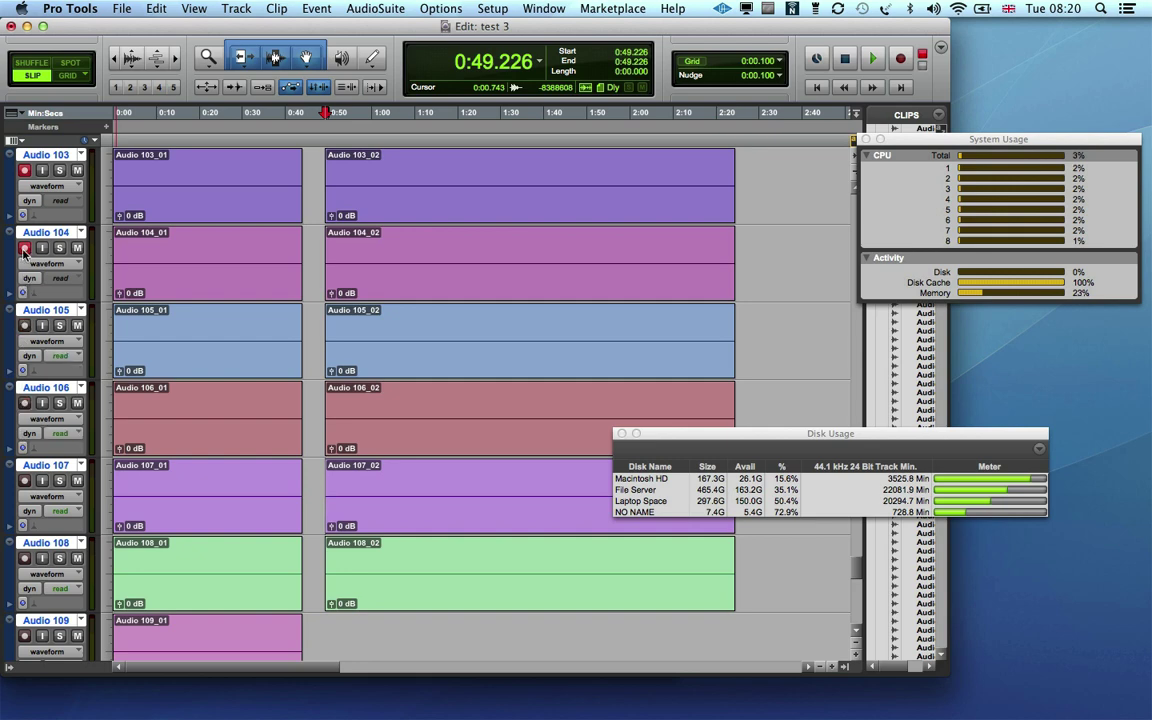
pyautogui.click(24, 170)
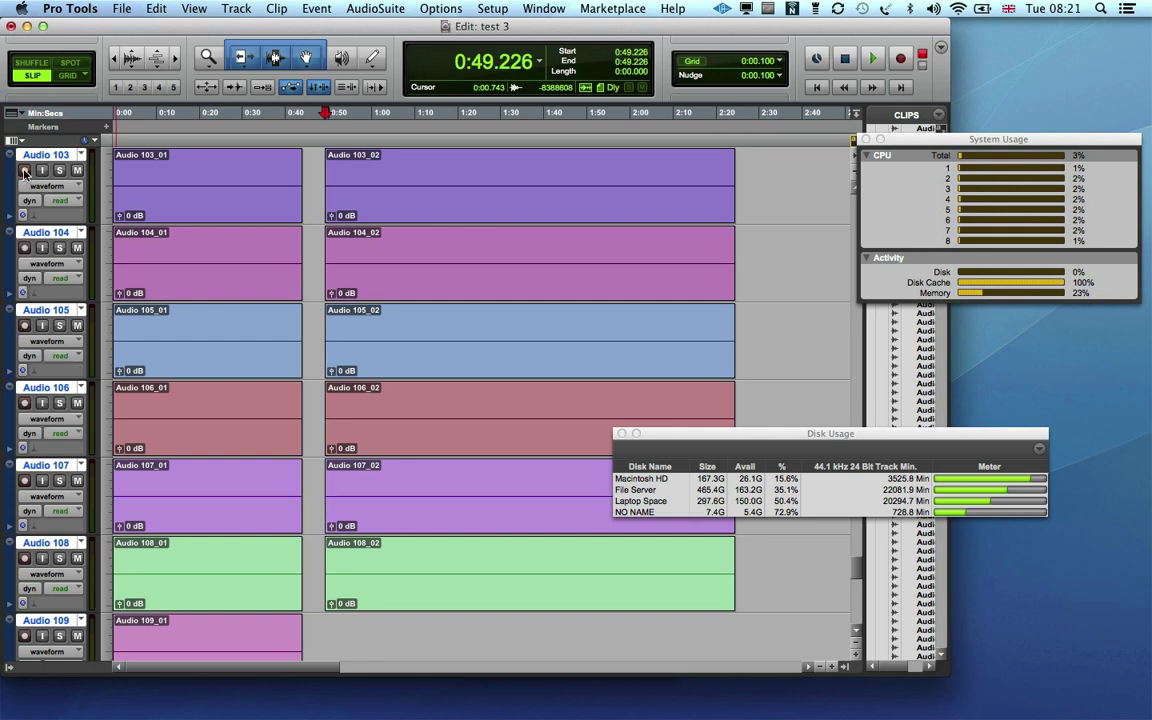
# - Start a third recorded take from 2:30.465 with the transport armed
pyautogui.scroll(3, 24, 172)
pyautogui.scroll(8, 500, 350)
pyautogui.click(760, 181)
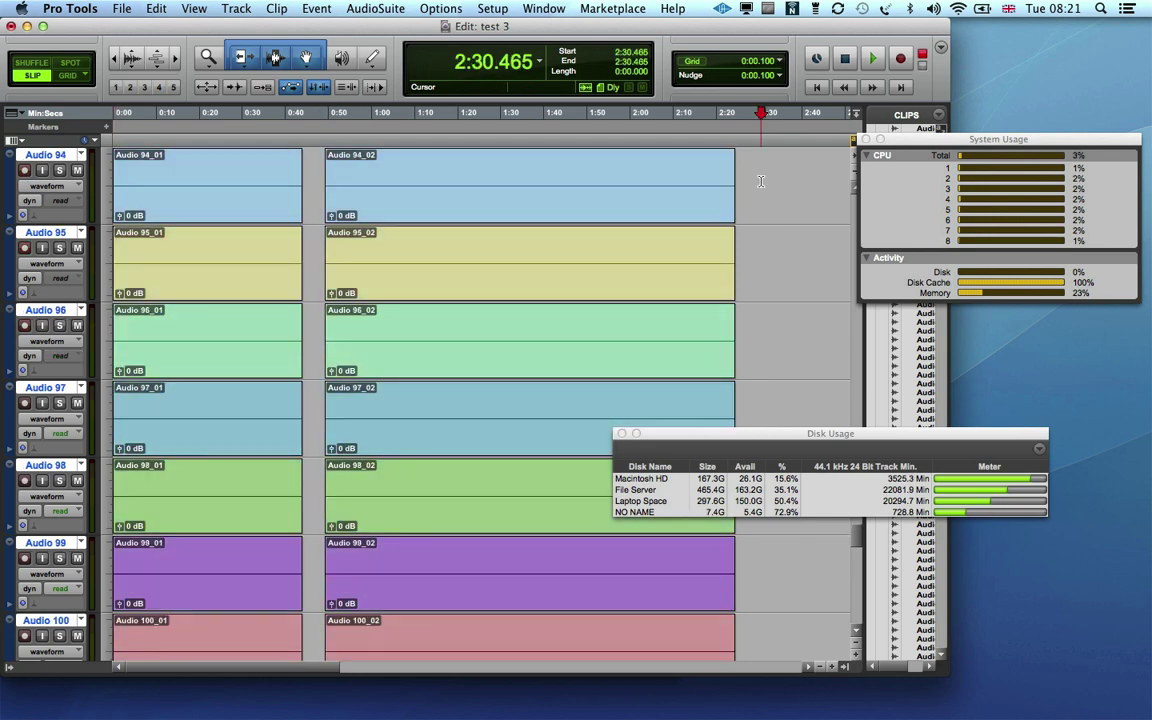
pyautogui.click(888, 62)
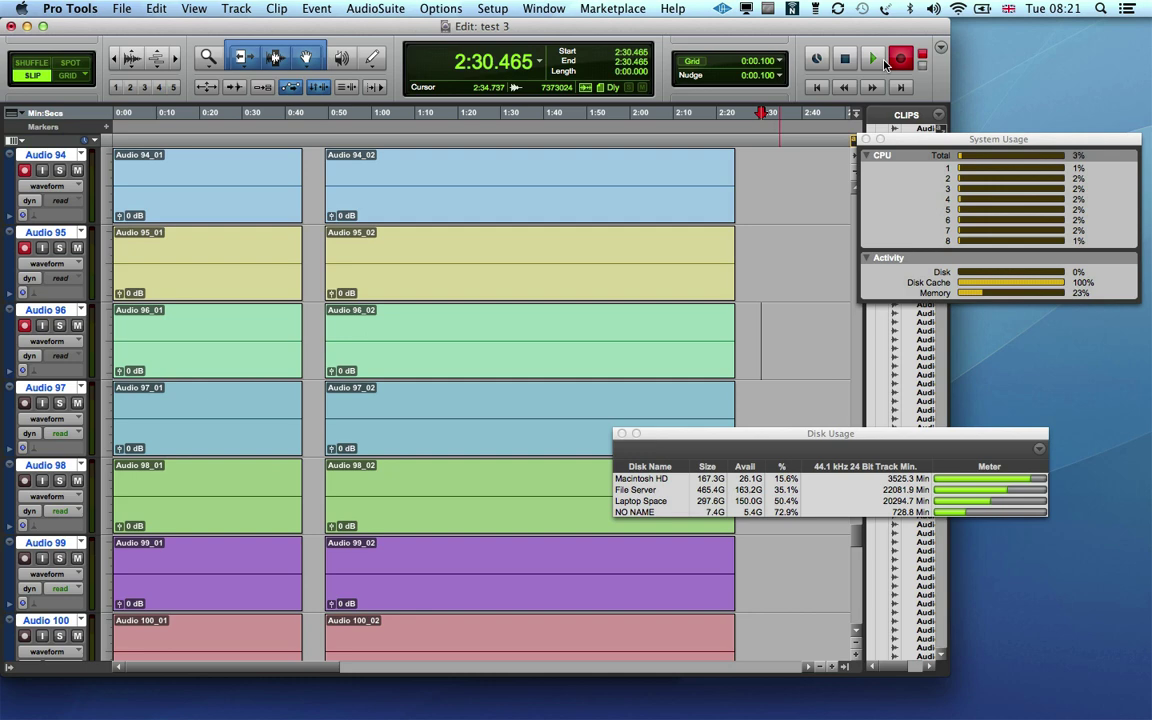
pyautogui.click(872, 62)
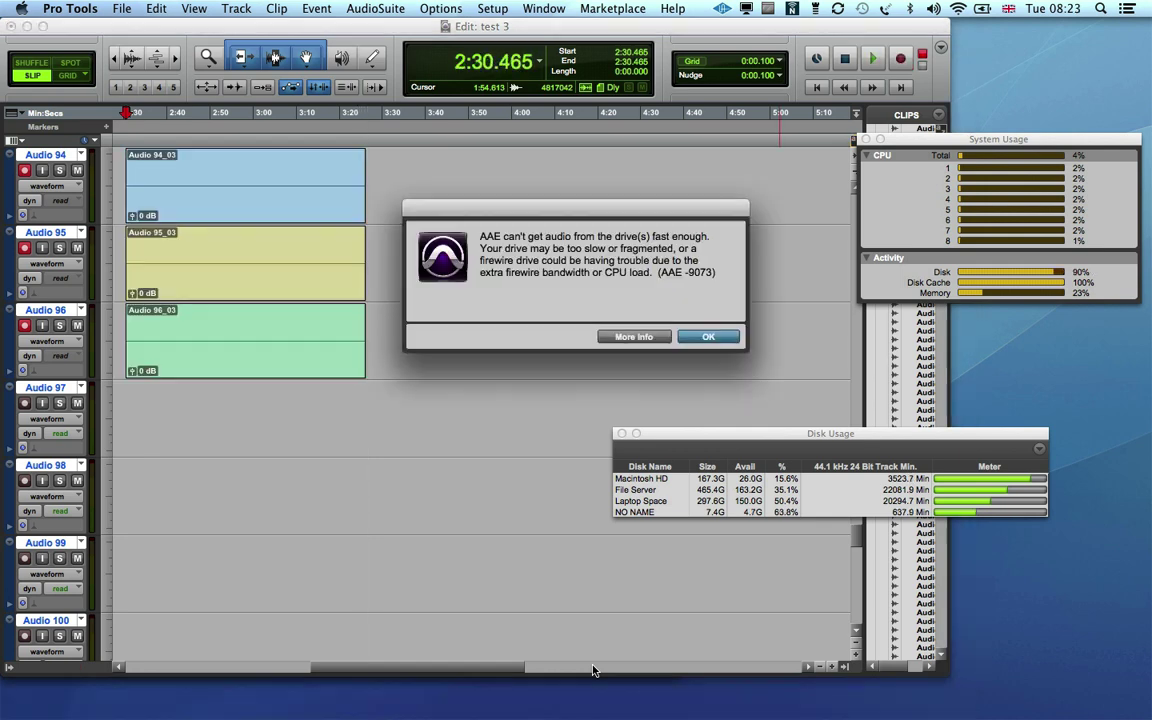
# - Dismiss the error and record a fourth take from 3:30.651 until the NO NAME card fills
pyautogui.click(694, 336)
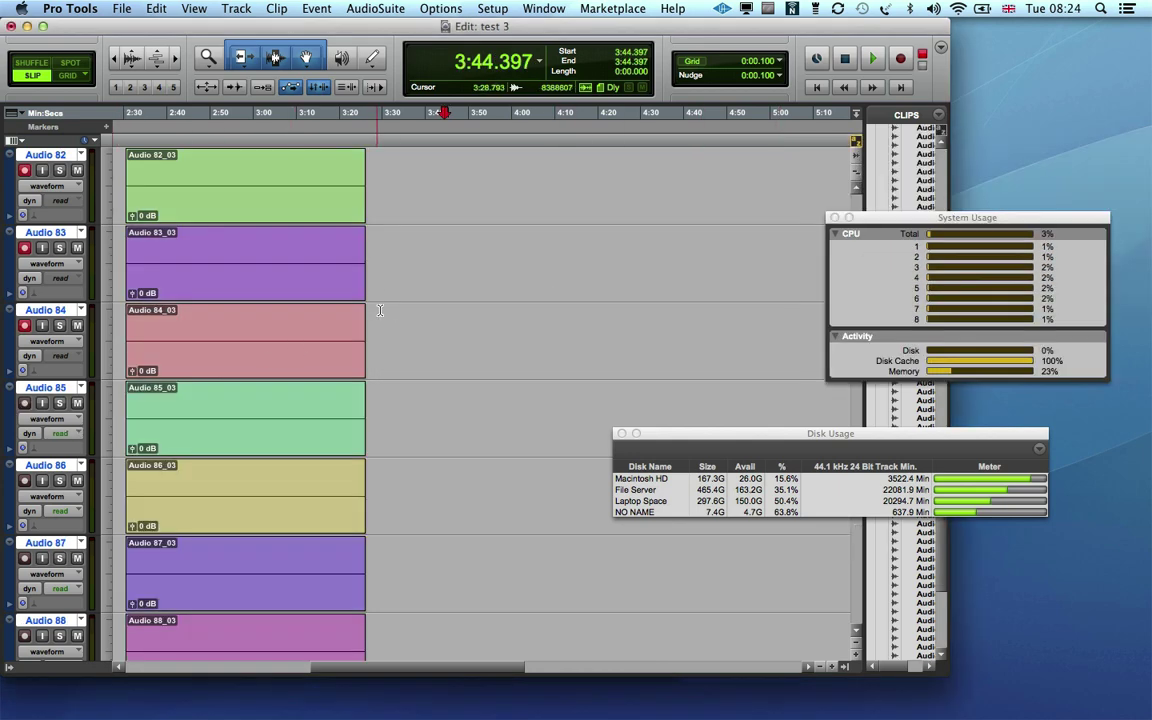
pyautogui.click(385, 335)
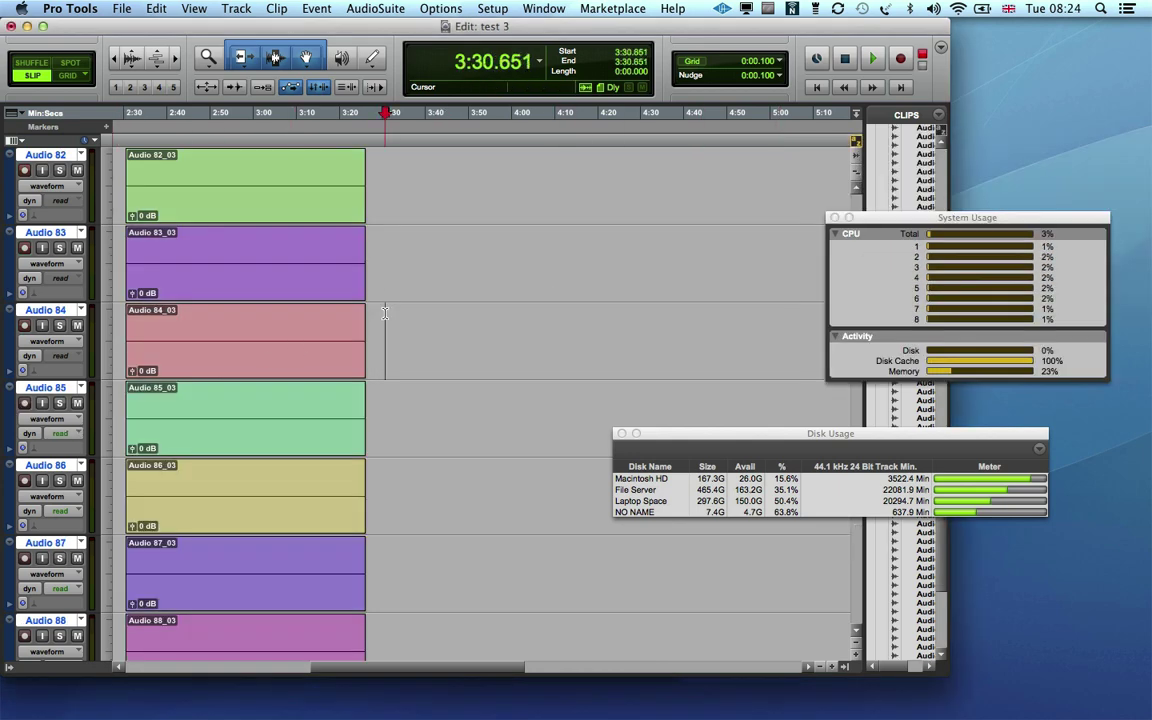
pyautogui.click(900, 59)
pyautogui.click(873, 60)
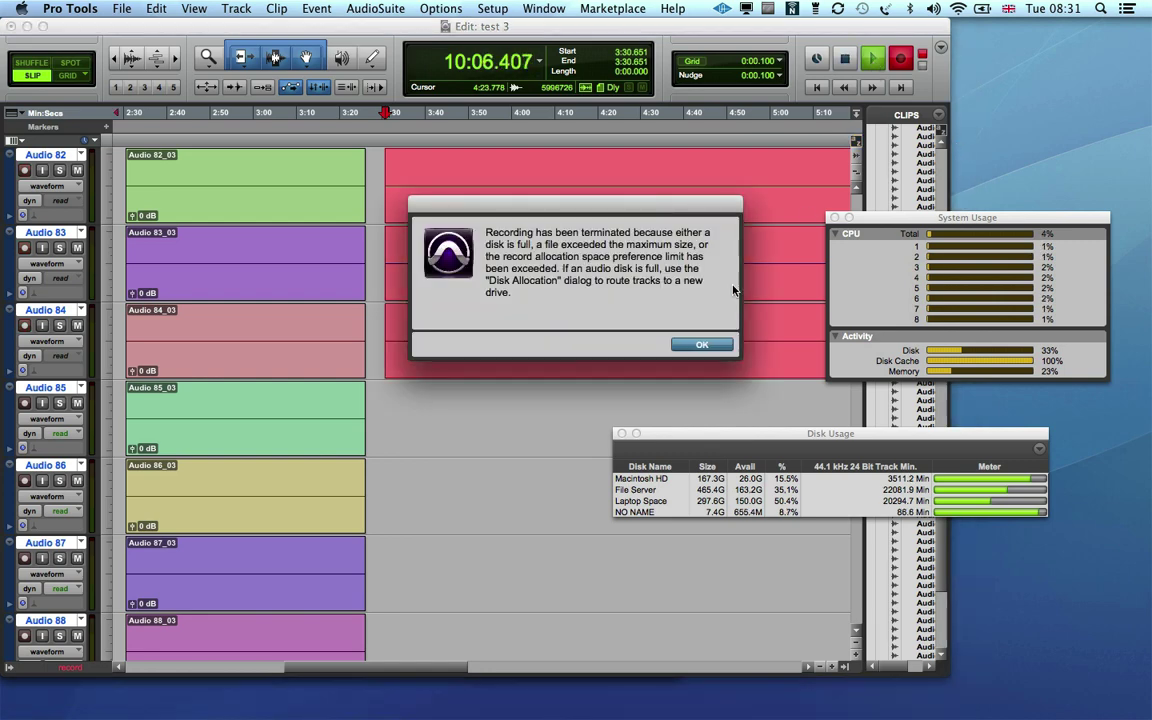
# - Acknowledge the 'Recording has been terminated' disk-full alert
pyautogui.click(702, 345)
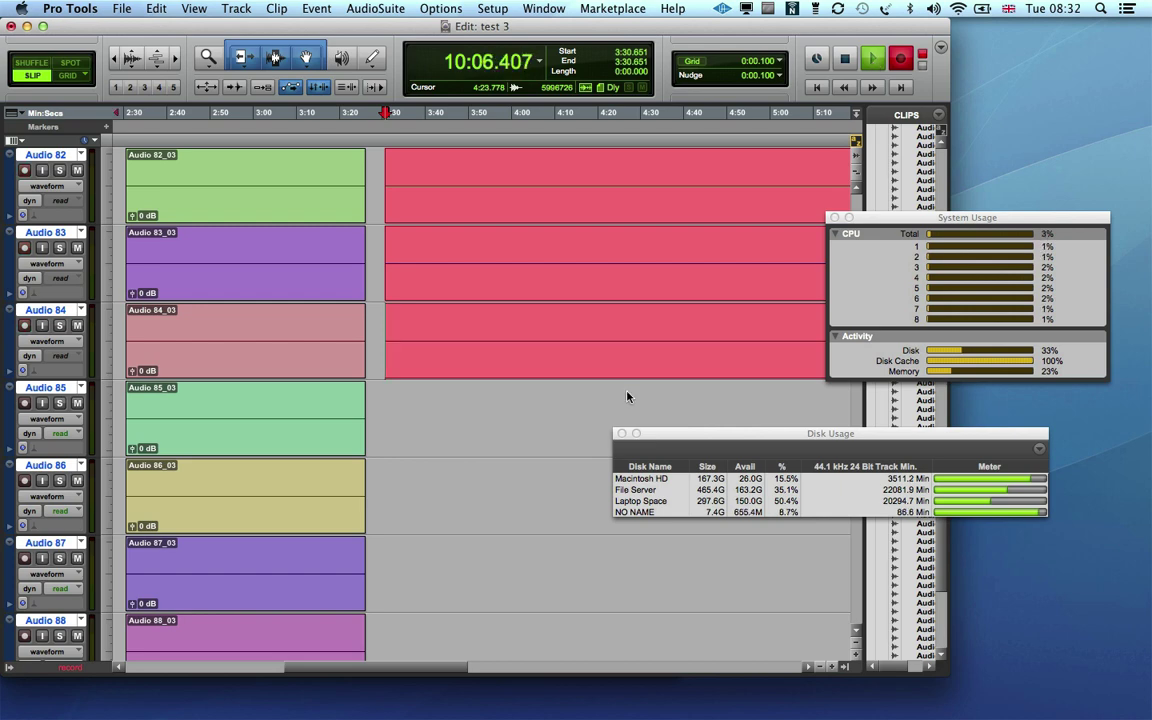
# - Stop the transport so the fourth take becomes clips like Audio 82_04
pyautogui.press('space')
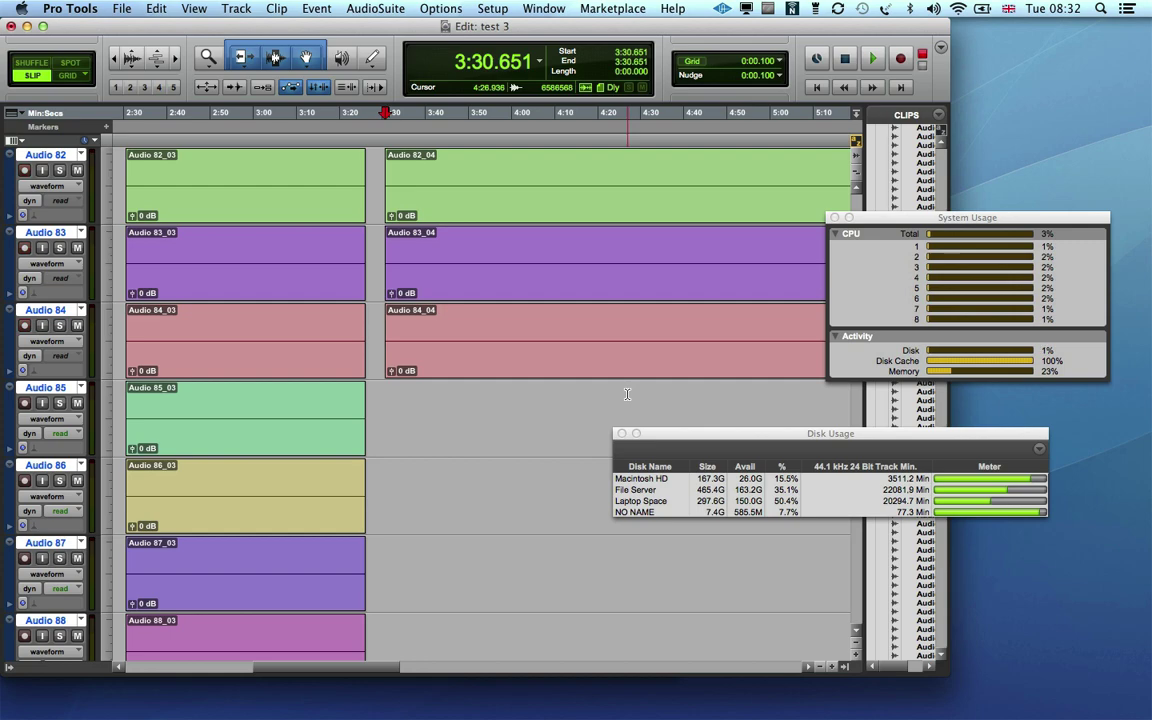